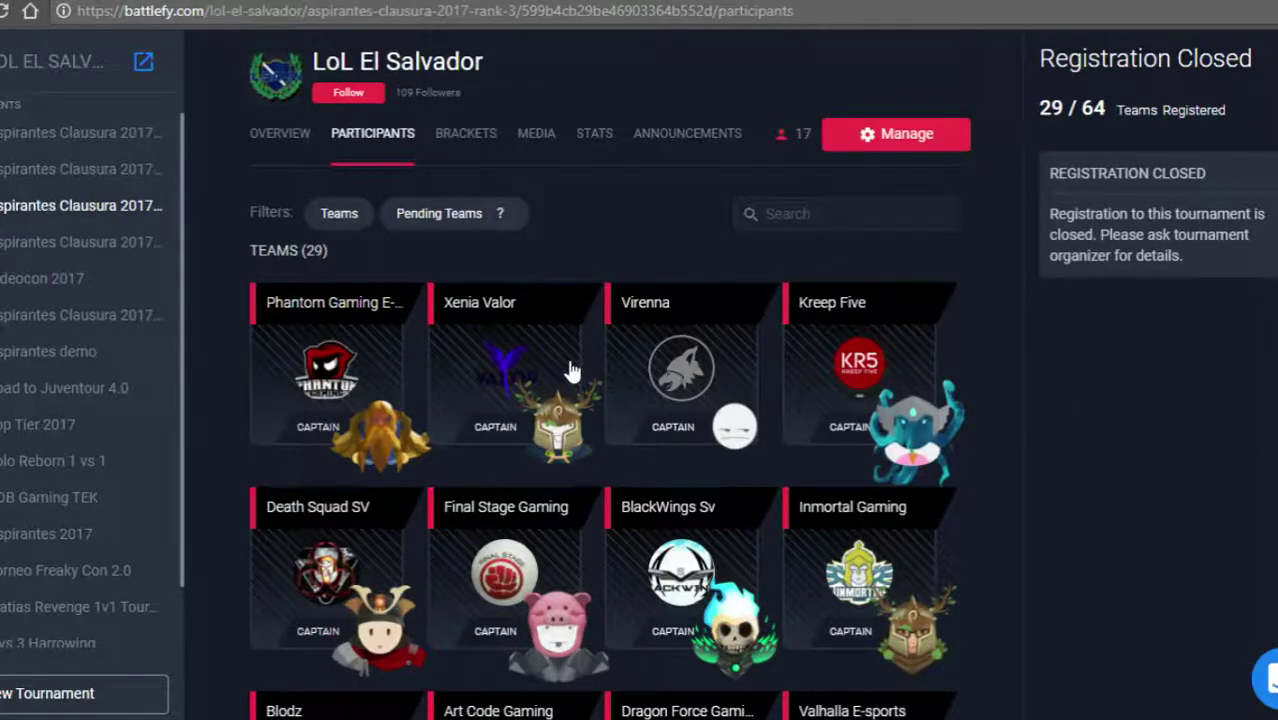
Review all registered teams on the tournament's participants page, from Phantom Gaming E-Sports to DxD gaming, including the pending teams section
scroll(464, 366, down, 5)
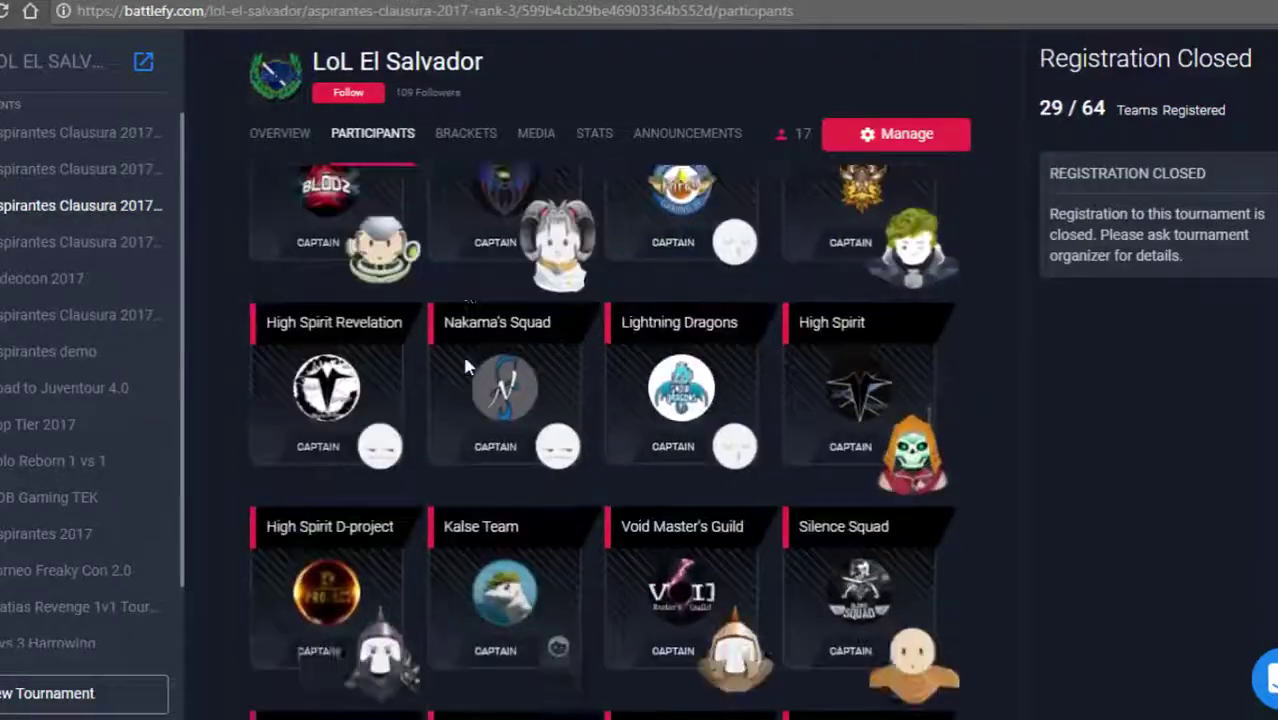
scroll(462, 352, down, 10)
scroll(465, 362, up, 9)
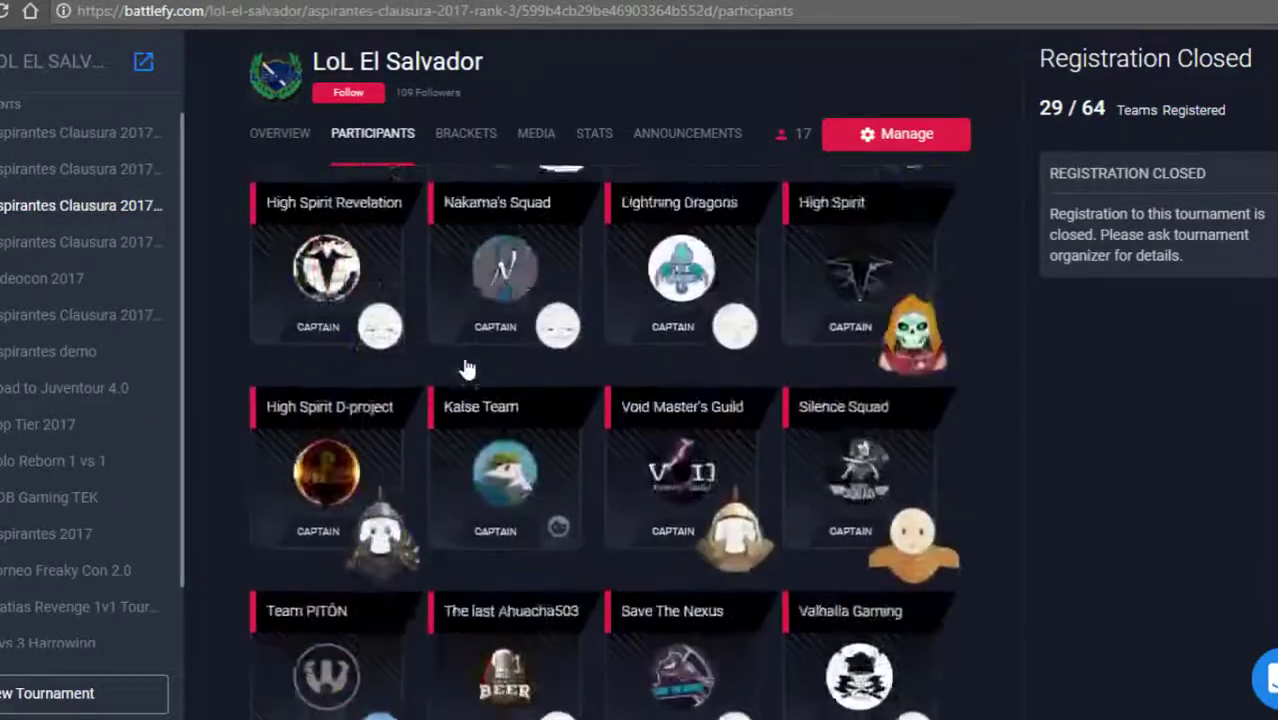
scroll(464, 366, up, 6)
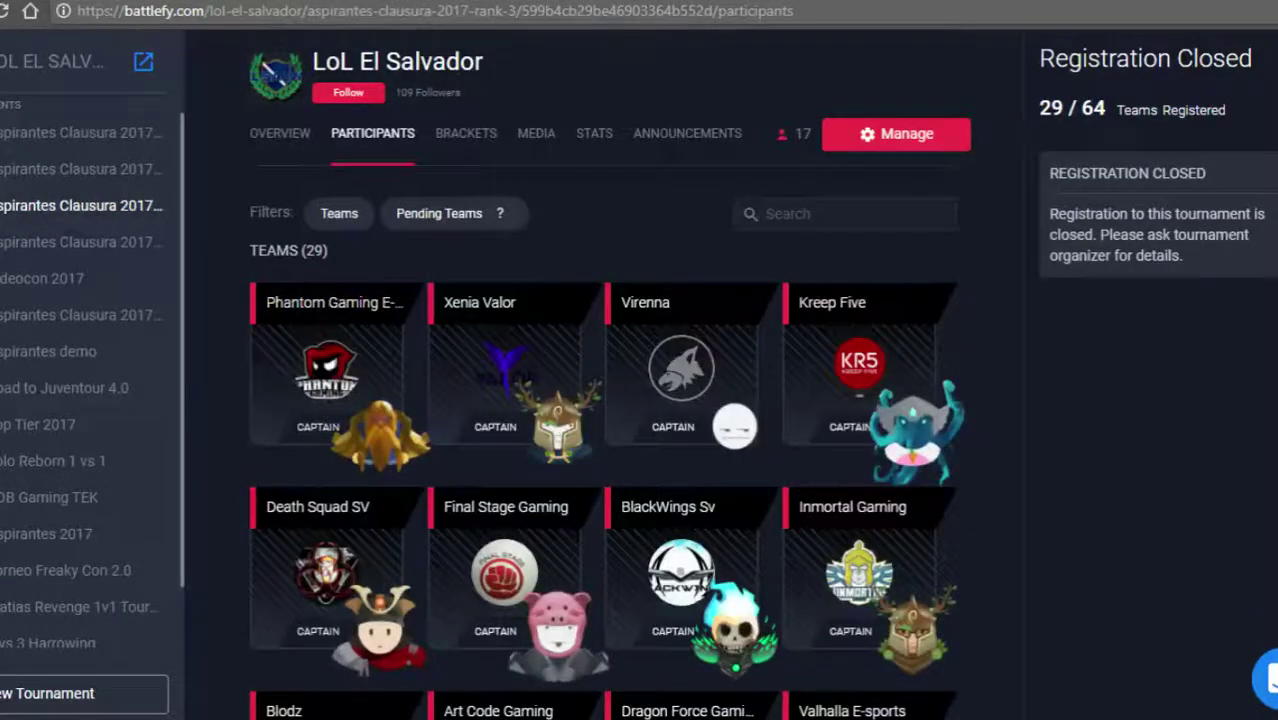
scroll(582, 370, down, 5)
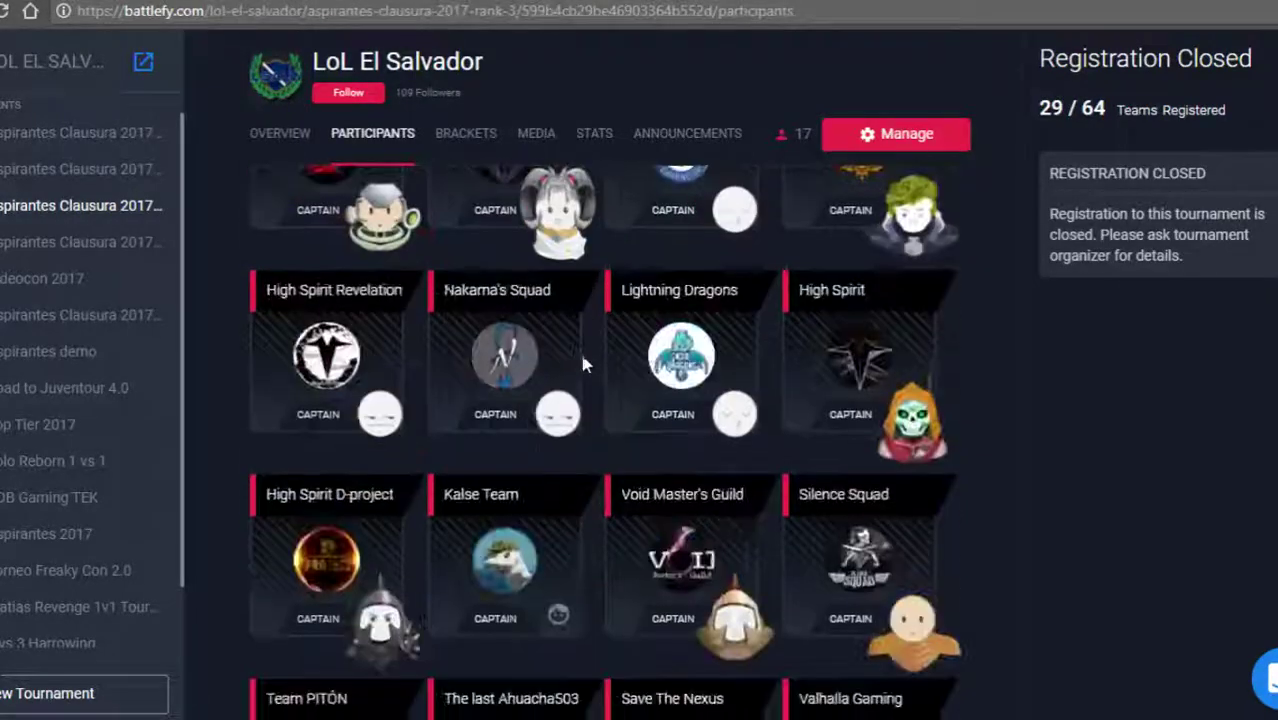
scroll(582, 365, down, 5)
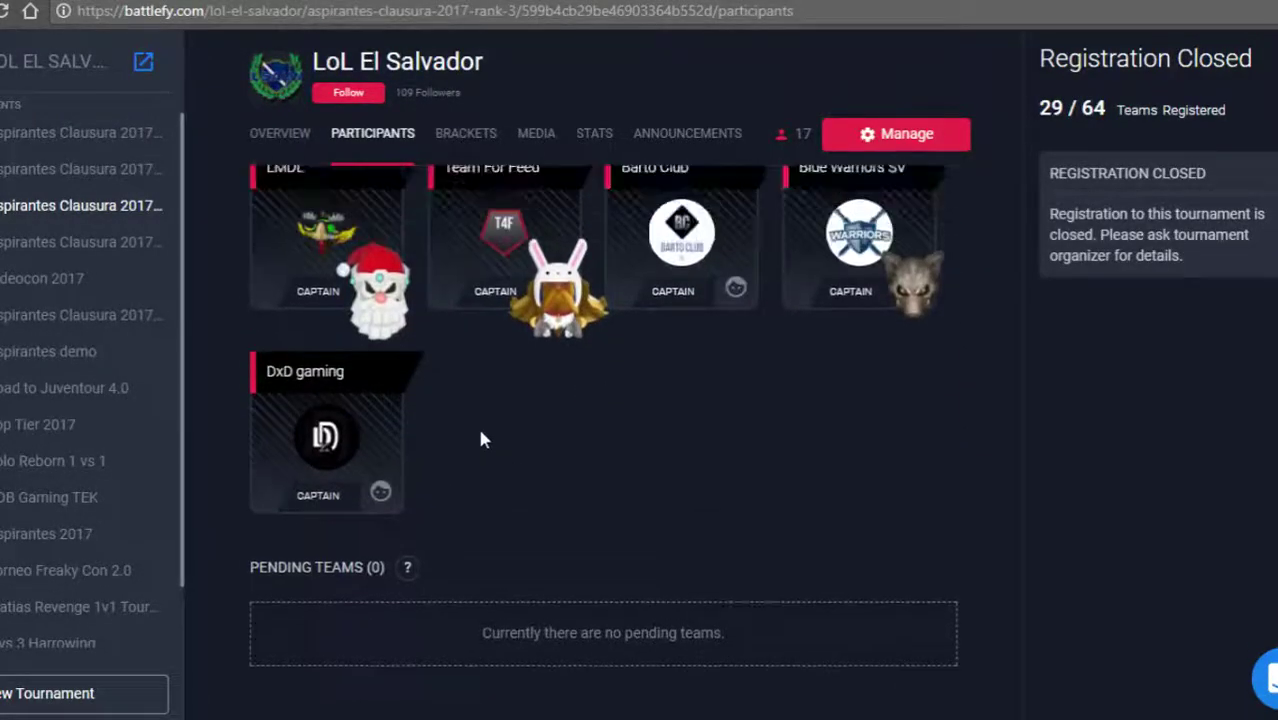
scroll(481, 440, up, 8)
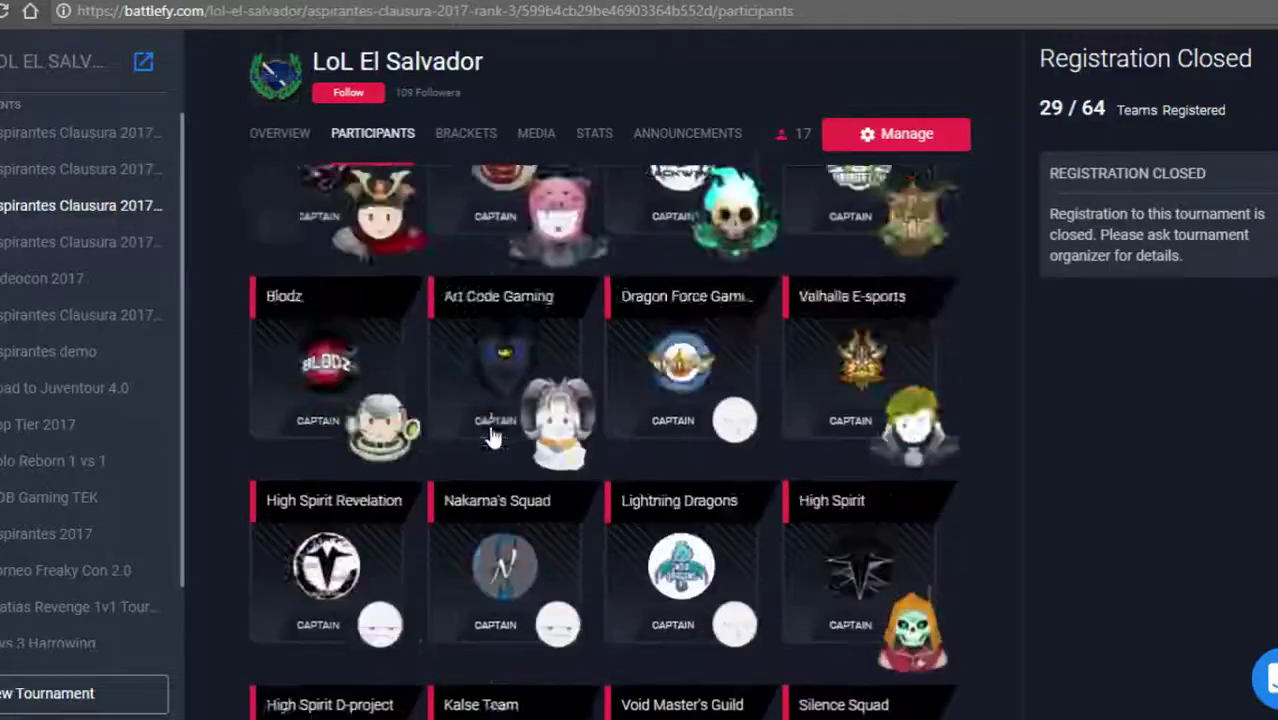
scroll(490, 437, up, 3)
scroll(490, 437, down, 9)
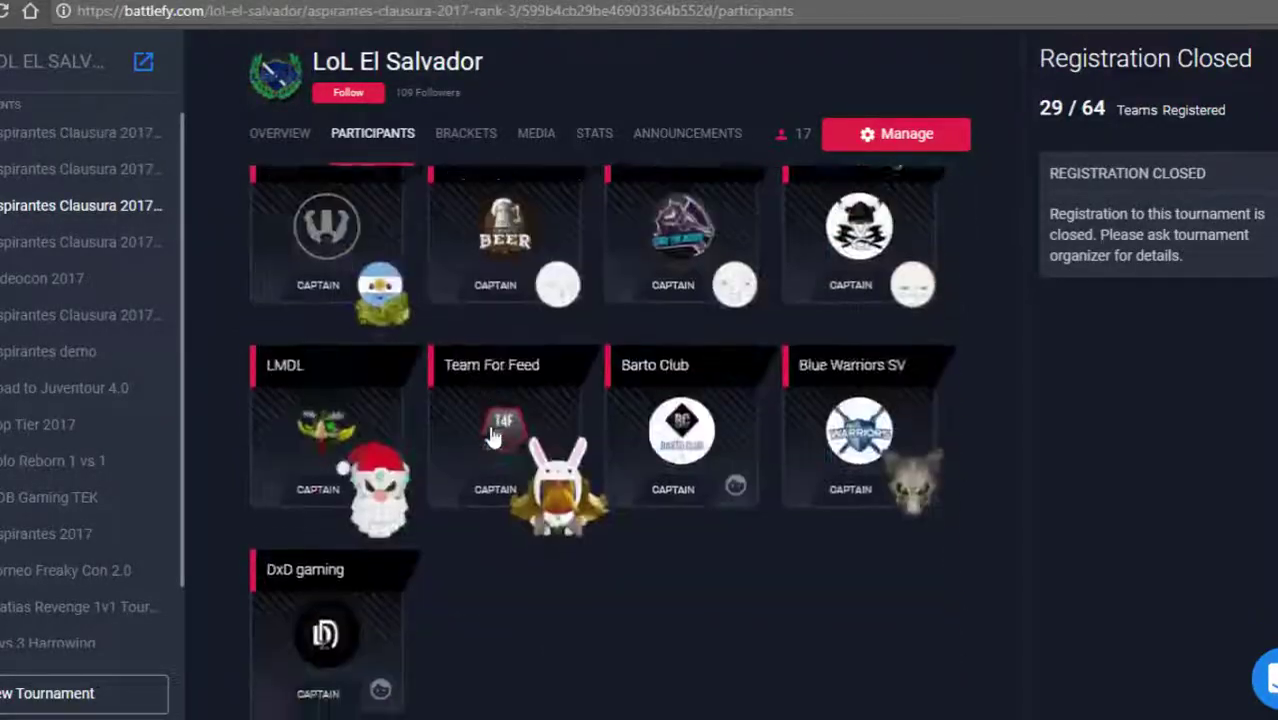
scroll(492, 437, down, 3)
scroll(495, 430, up, 10)
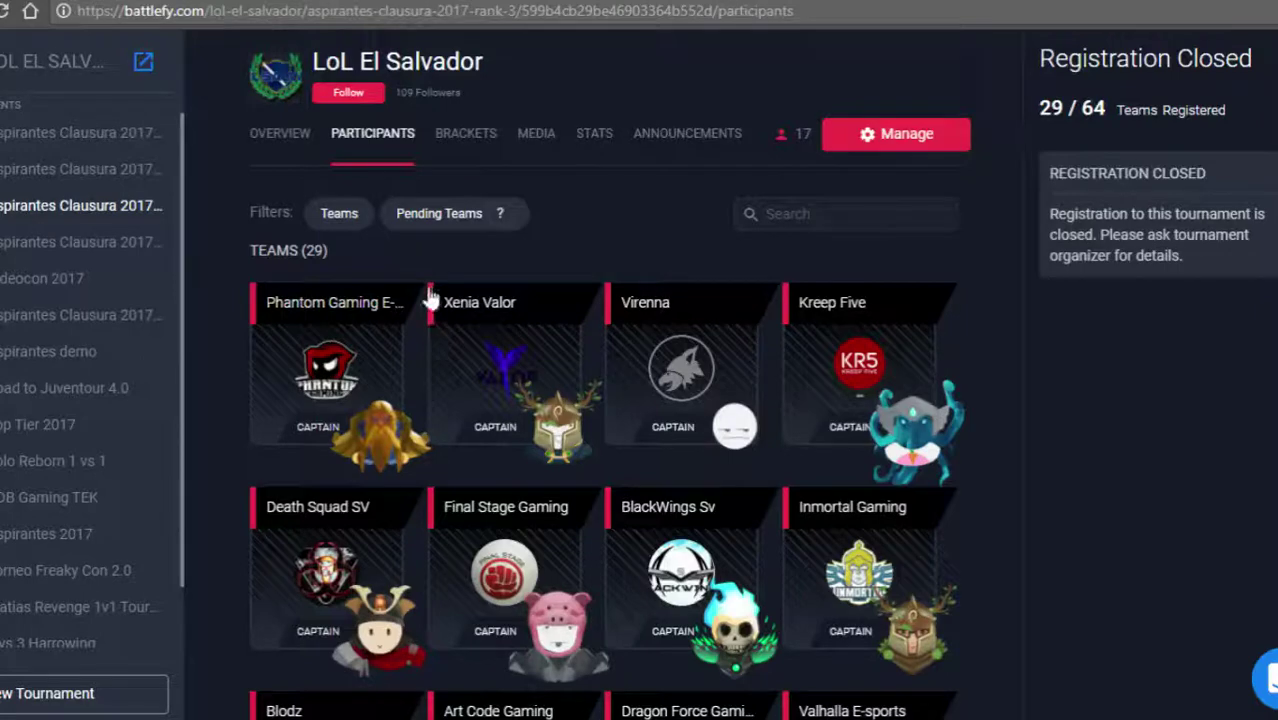
scroll(428, 294, down, 1)
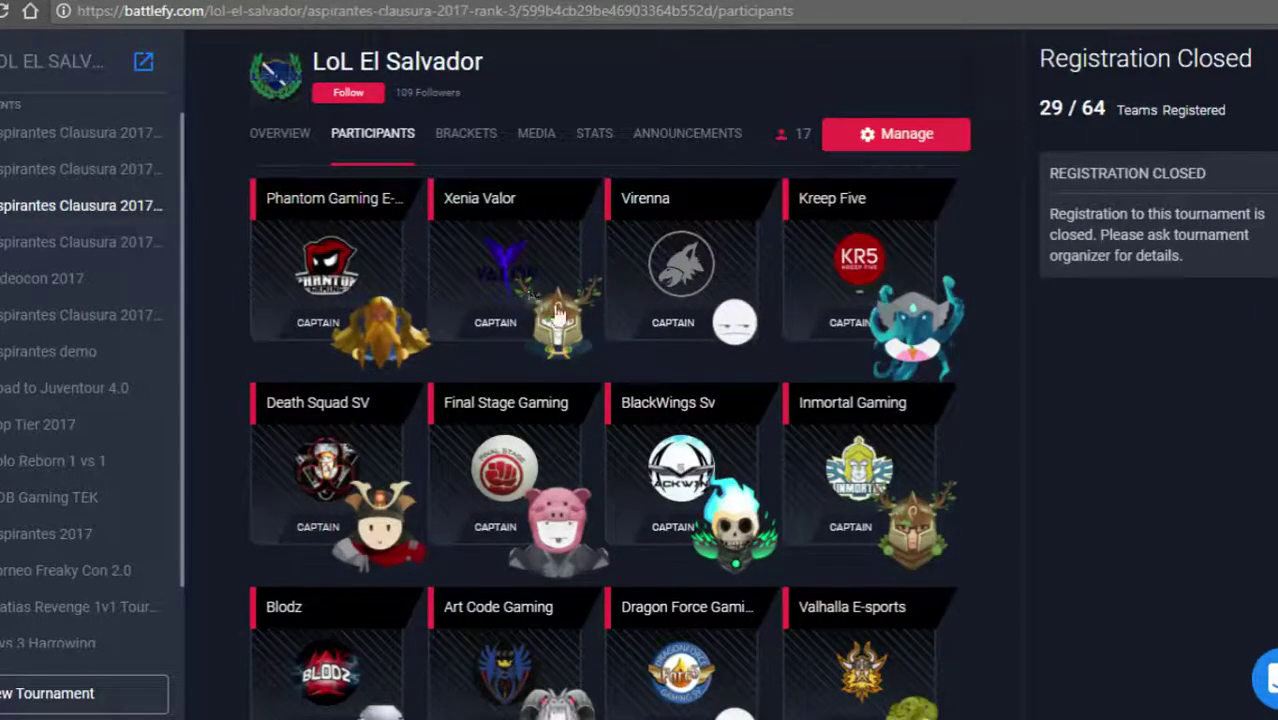
scroll(575, 322, down, 1)
scroll(575, 322, down, 1)
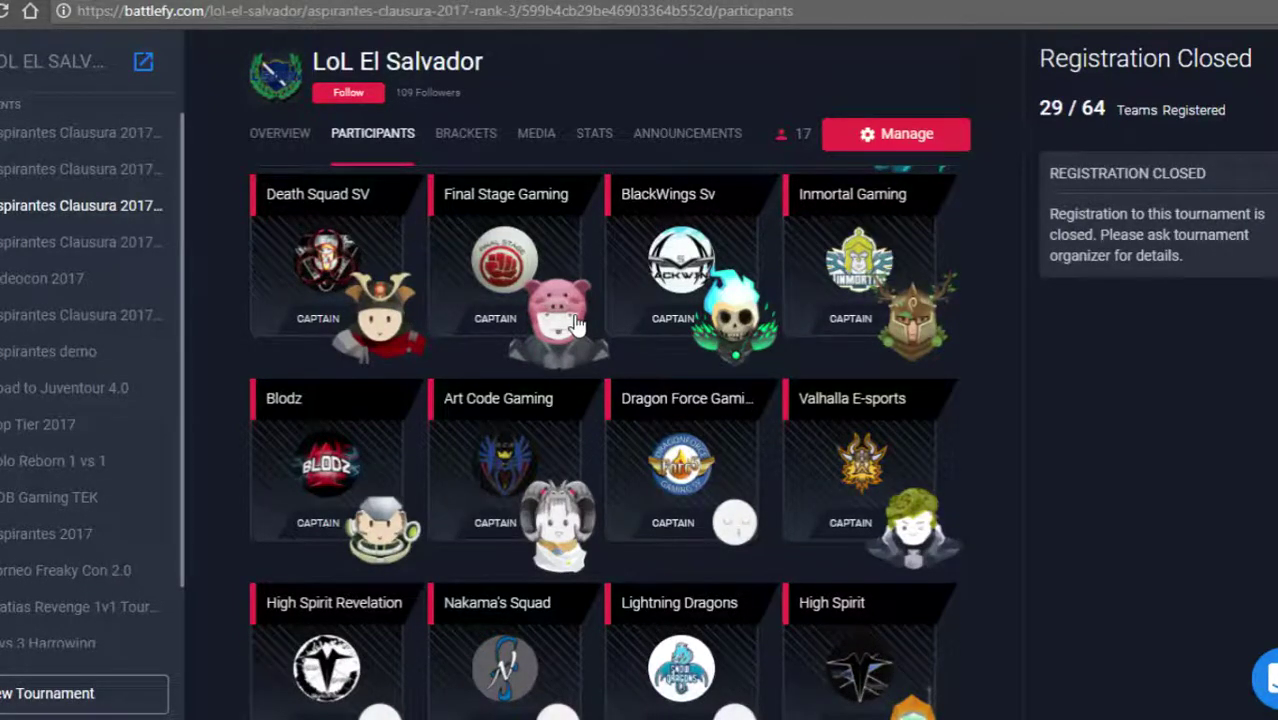
scroll(575, 322, down, 2)
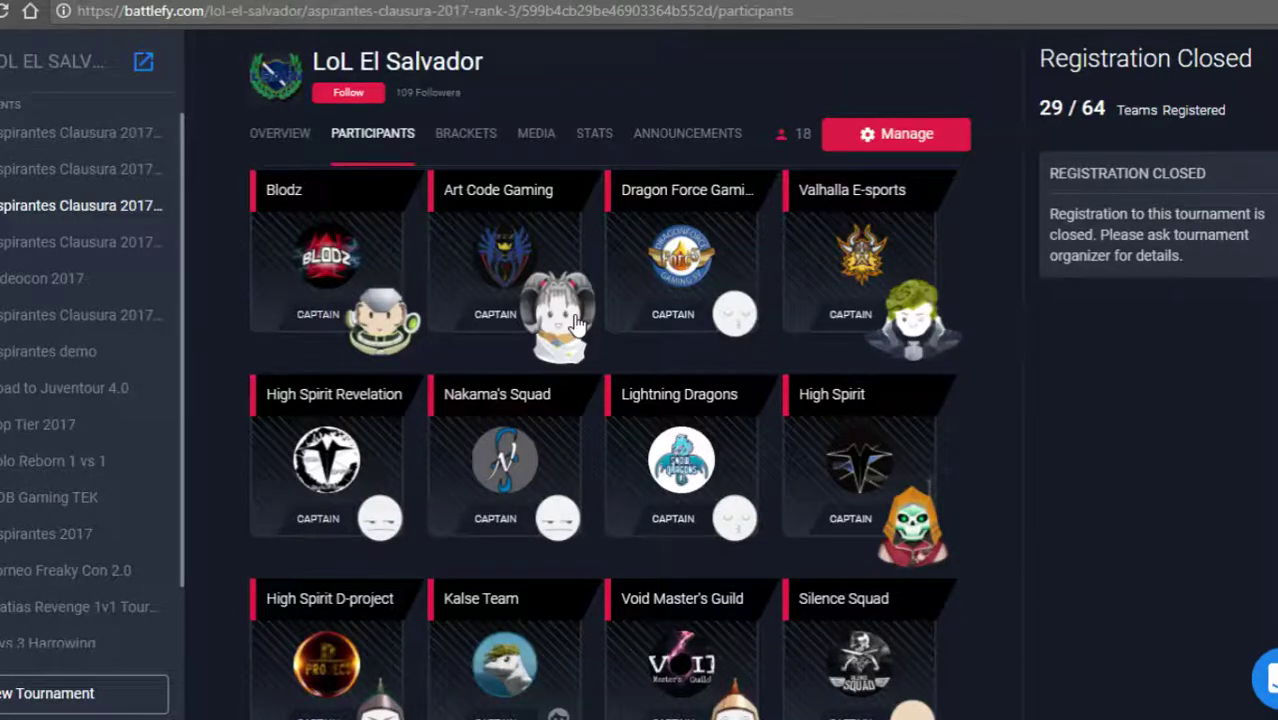
scroll(575, 322, down, 2)
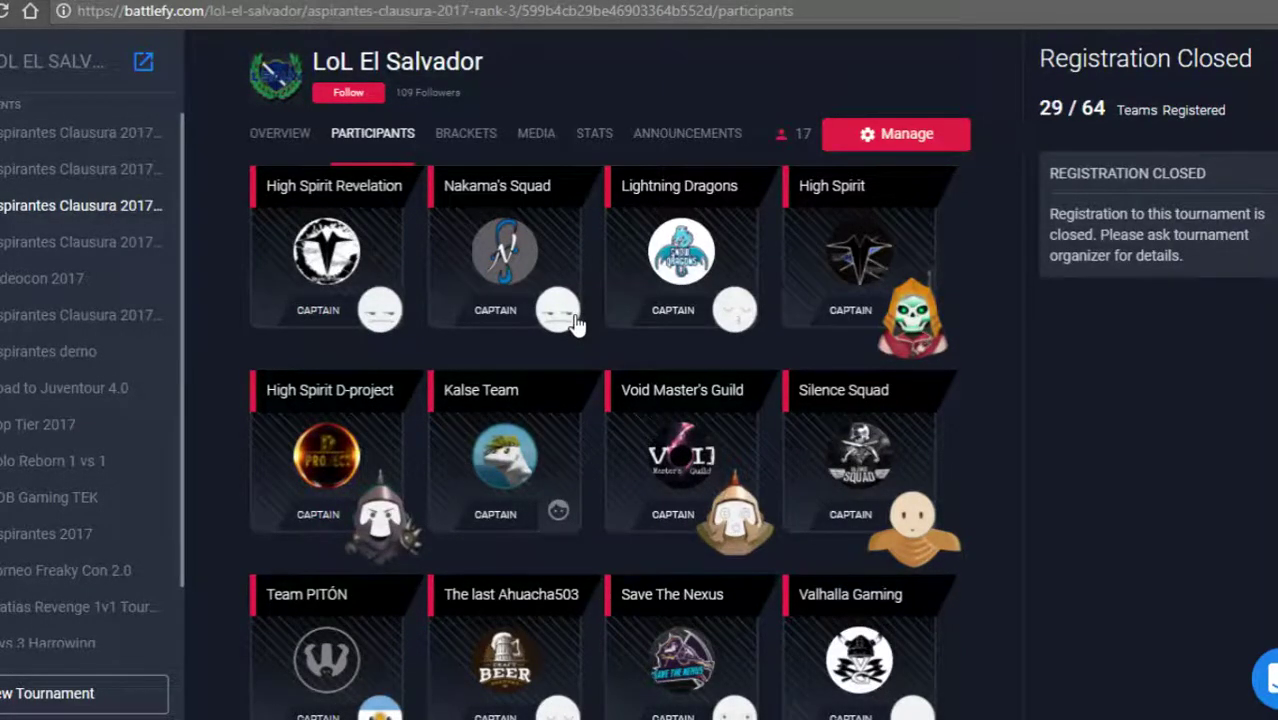
scroll(576, 323, down, 1)
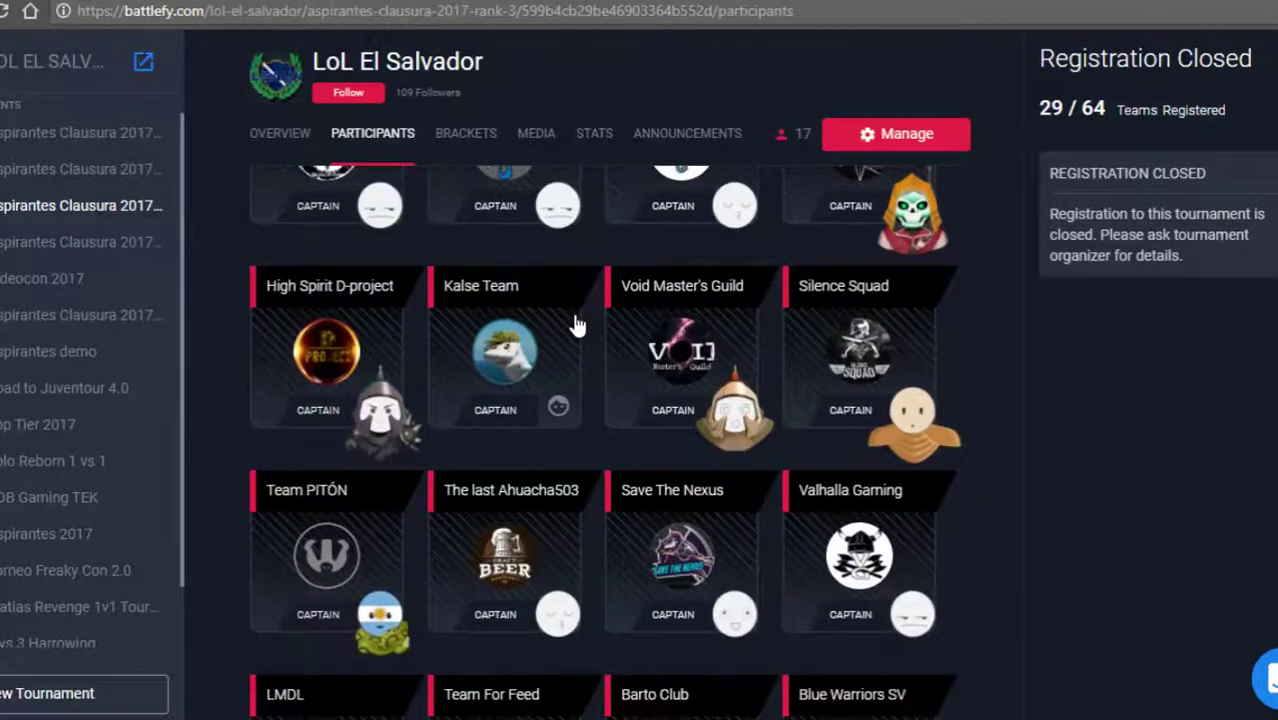
scroll(576, 323, down, 1)
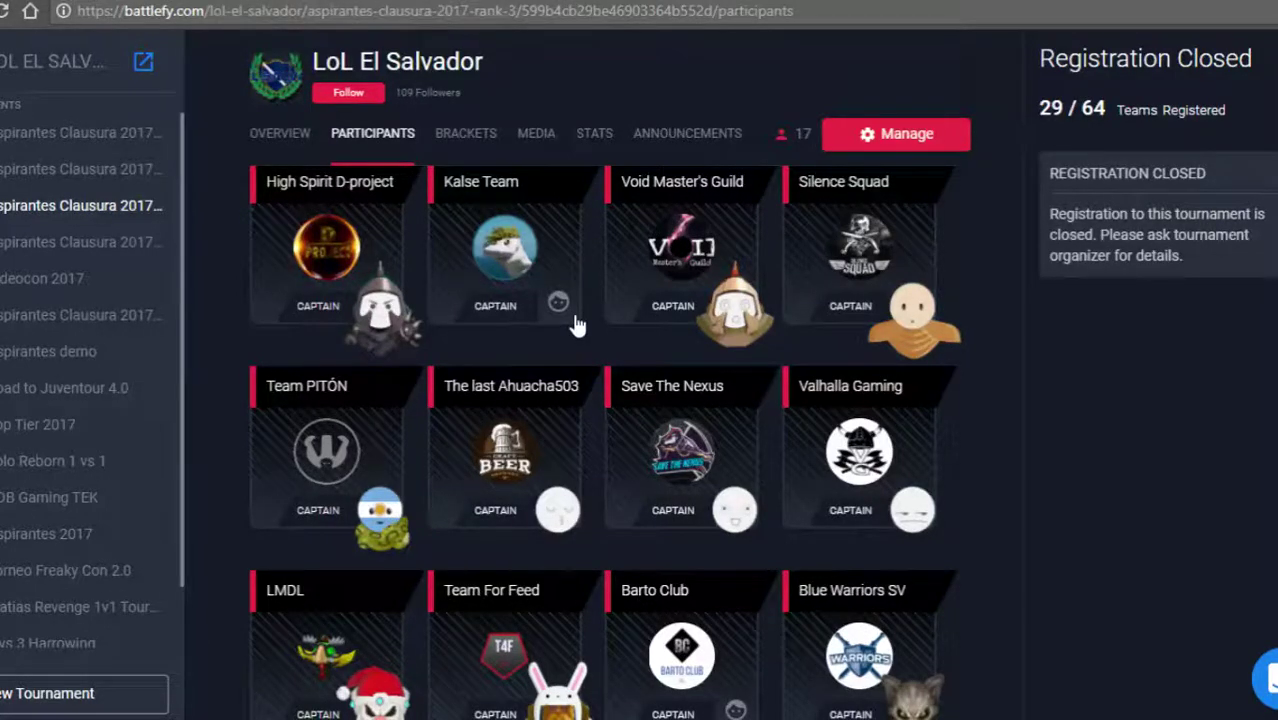
scroll(576, 323, down, 2)
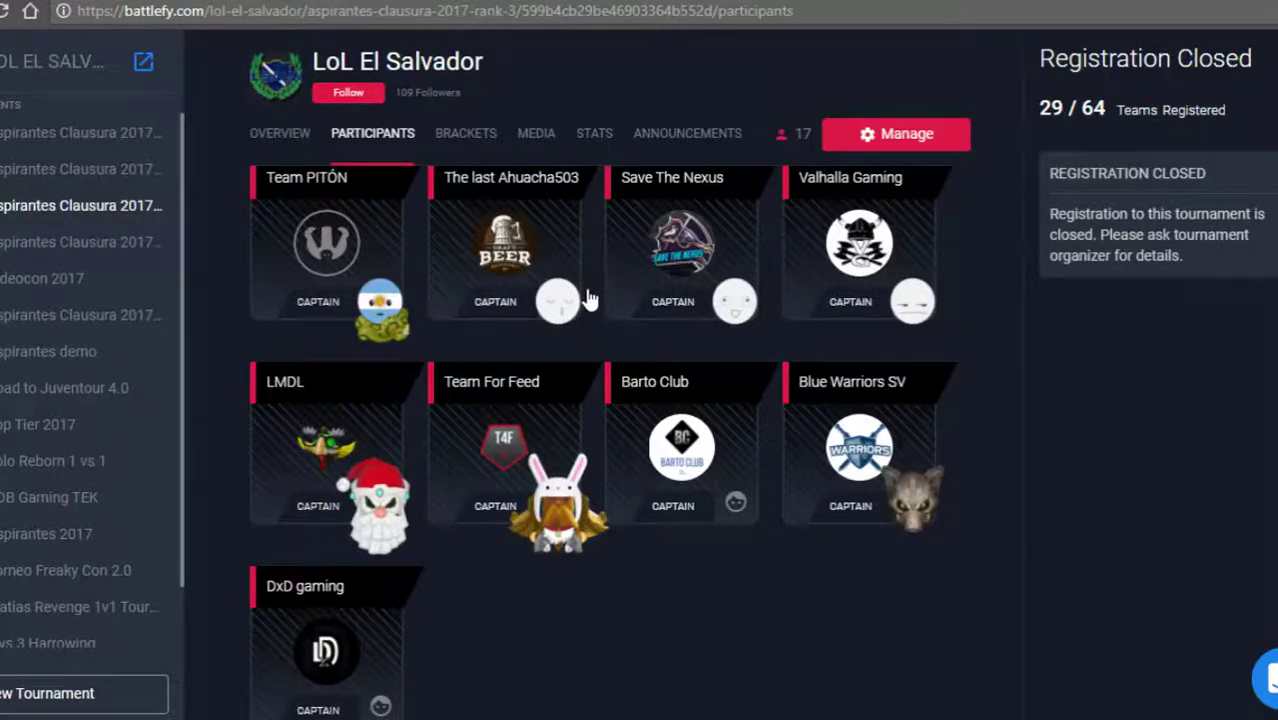
scroll(585, 305, down, 2)
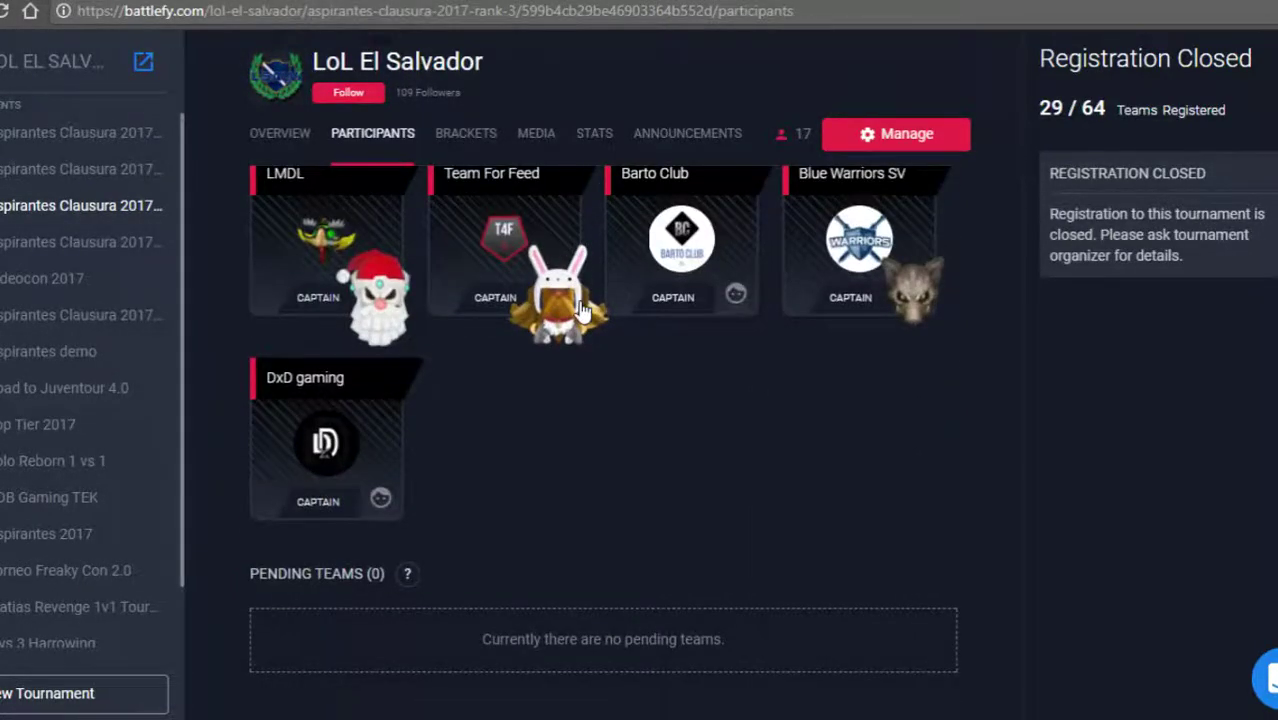
scroll(560, 449, up, 13)
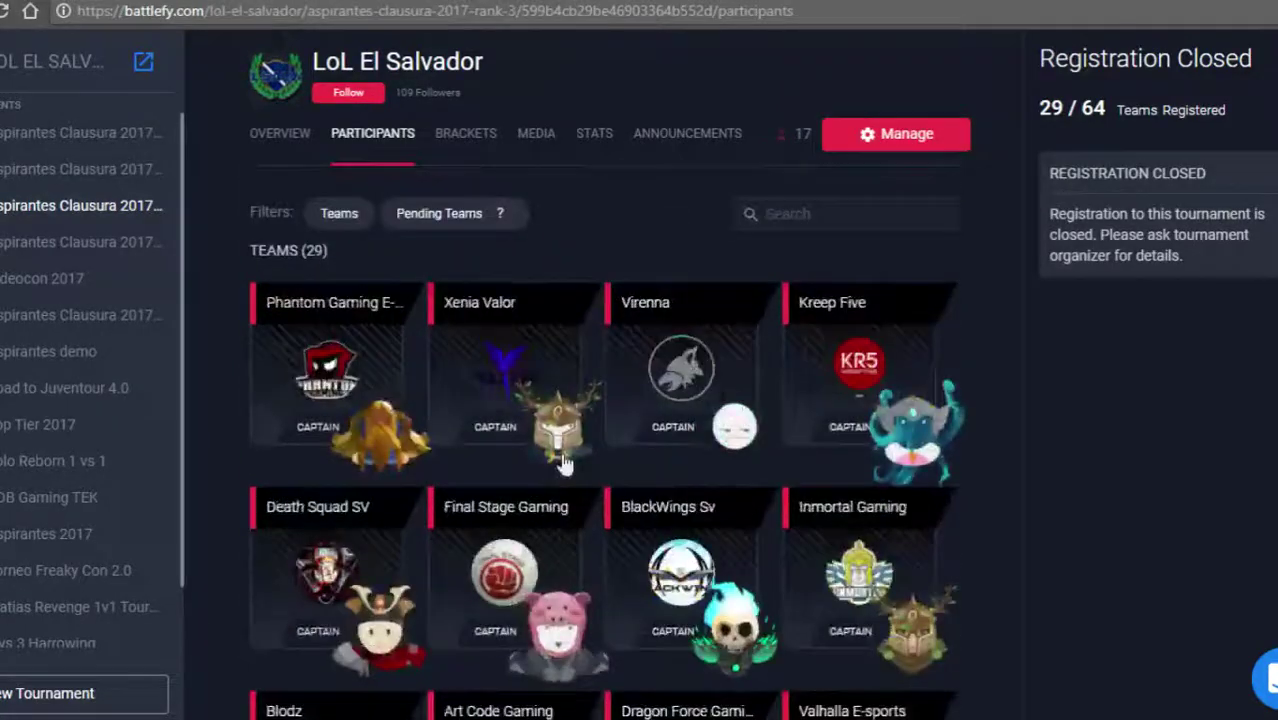
Open bracket seeding from the tournament's brackets page and choose the Aspirantes Clausura 2017 - Rank 3 bracket
click(465, 148)
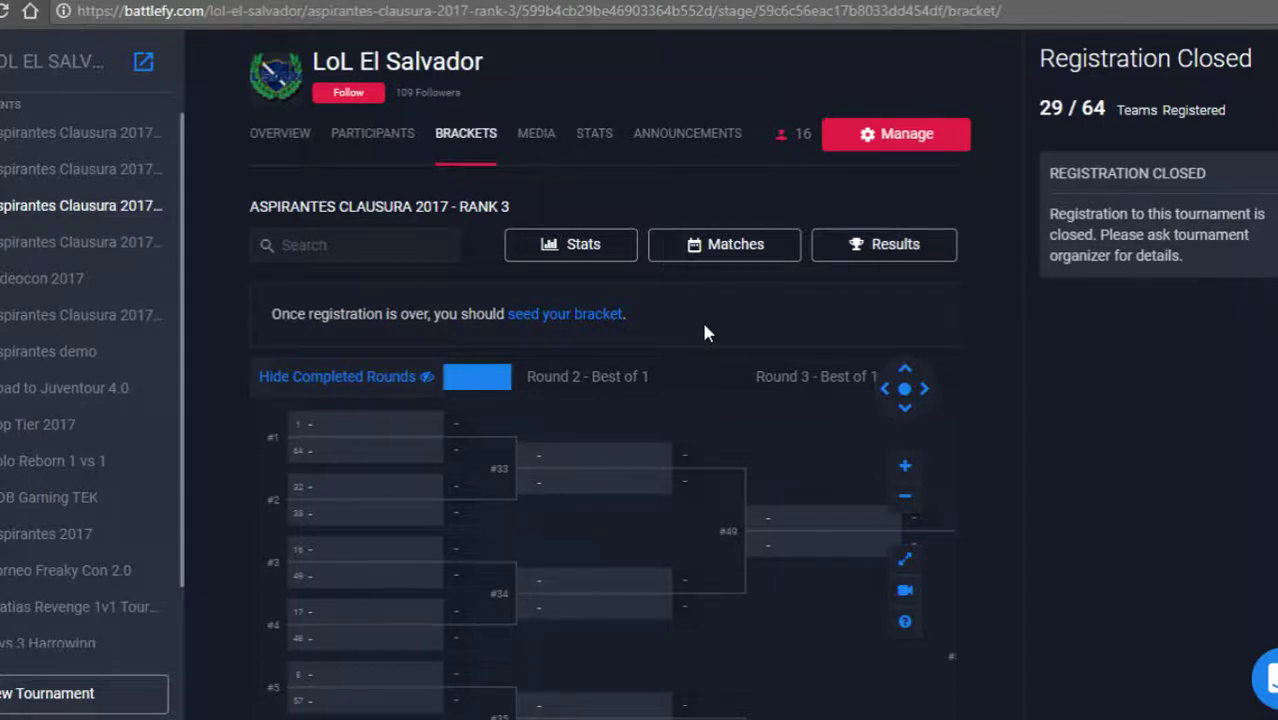
click(575, 318)
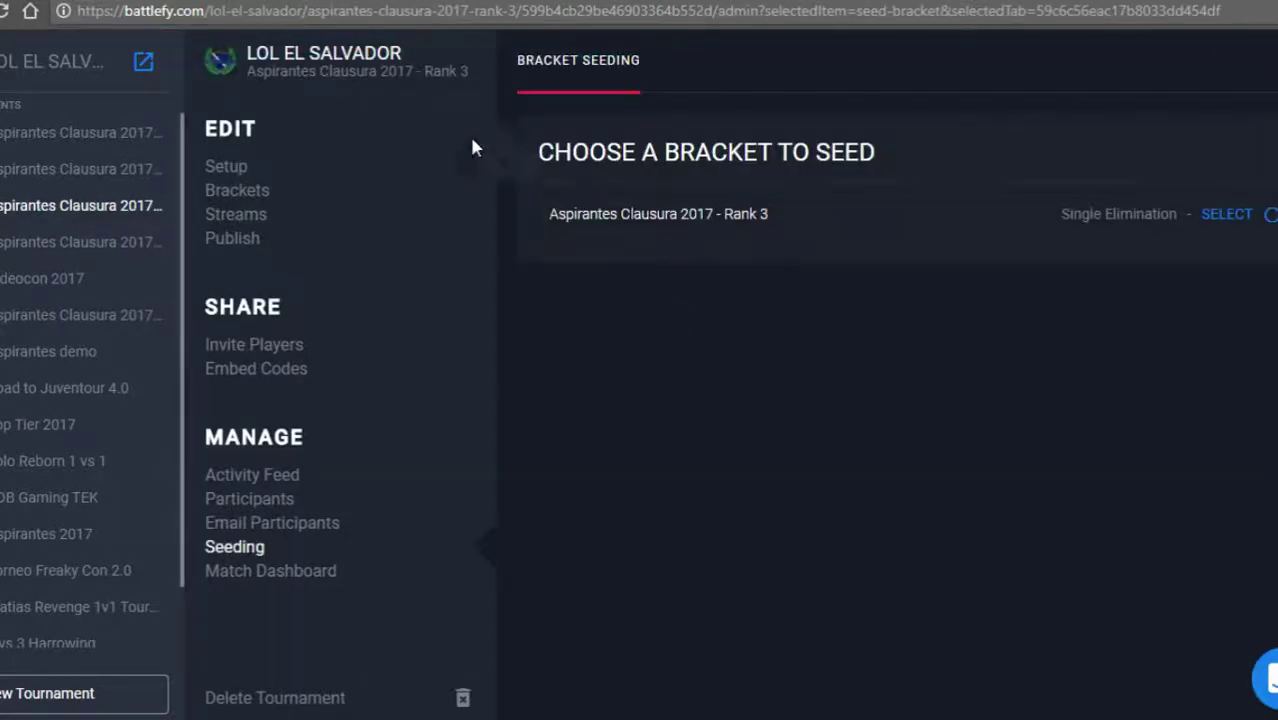
click(1215, 216)
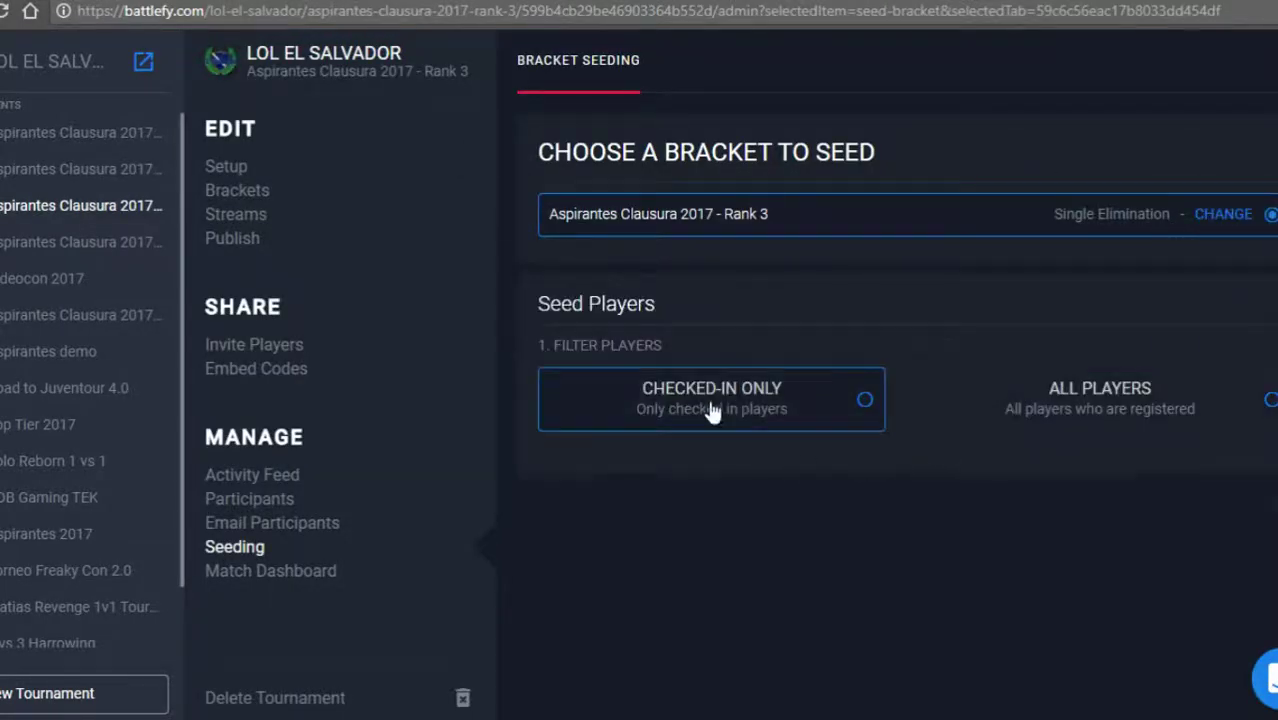
Filter the players for seeding to checked-in only and proceed to the player assignment stage
drag(707, 390, 709, 410)
click(820, 418)
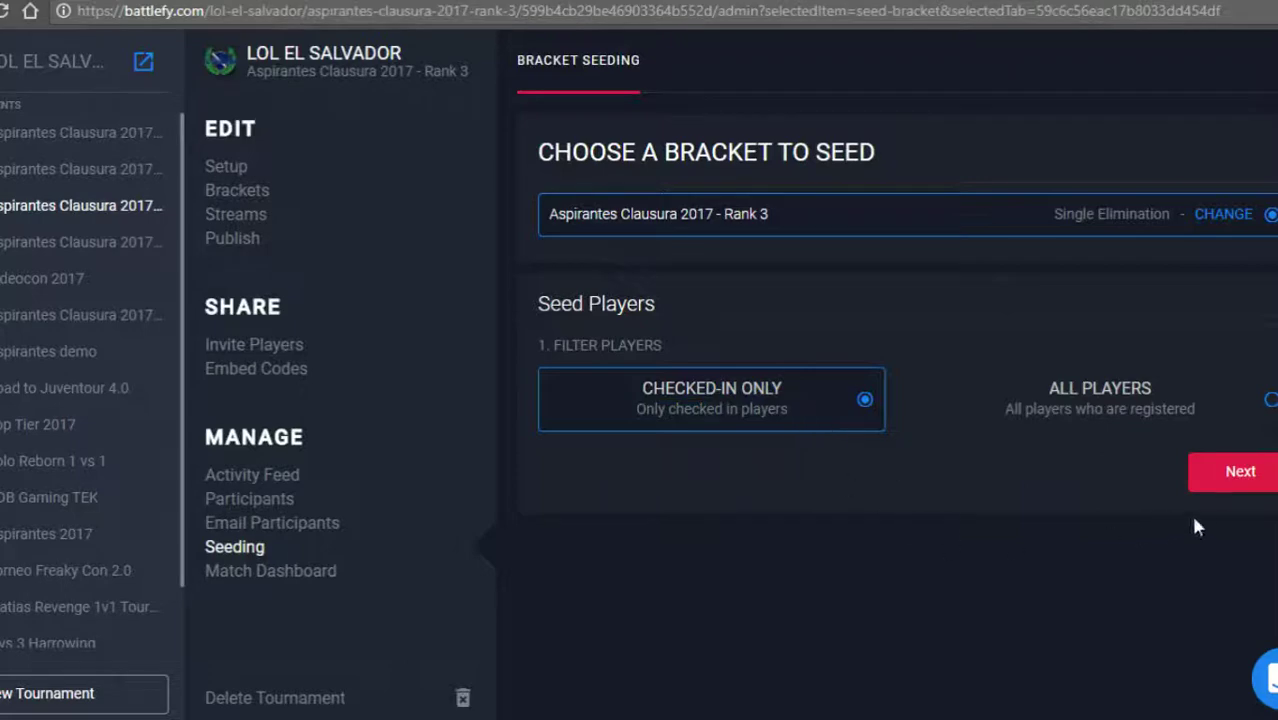
click(1212, 484)
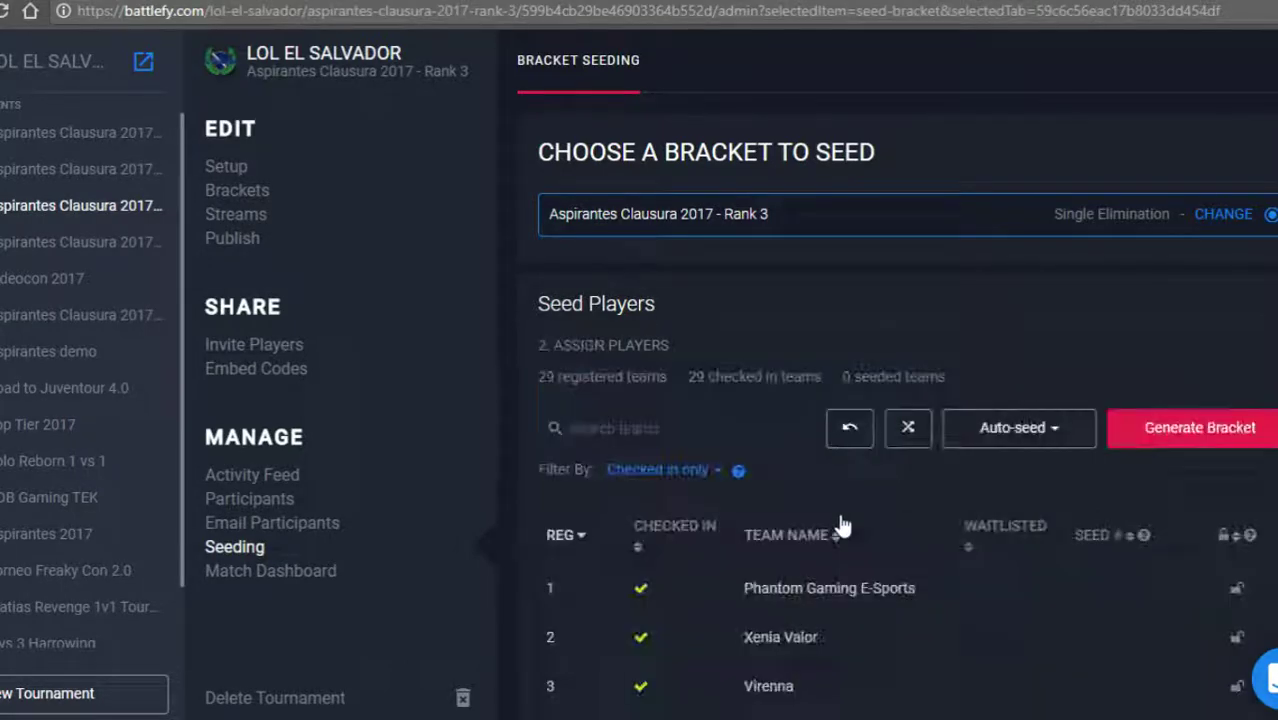
Examine the full list of checked-in teams in the seeding table, including their registration order and check-in marks
scroll(856, 543, down, 3)
scroll(856, 543, down, 8)
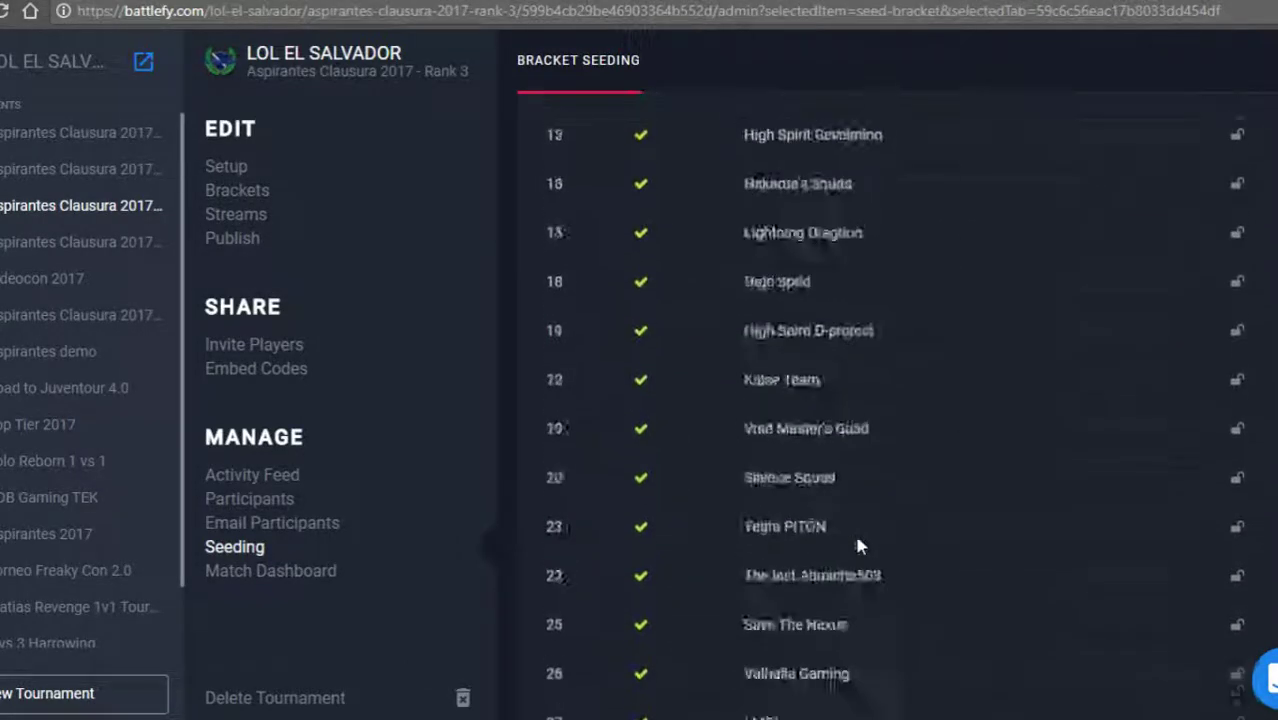
scroll(811, 652, up, 5)
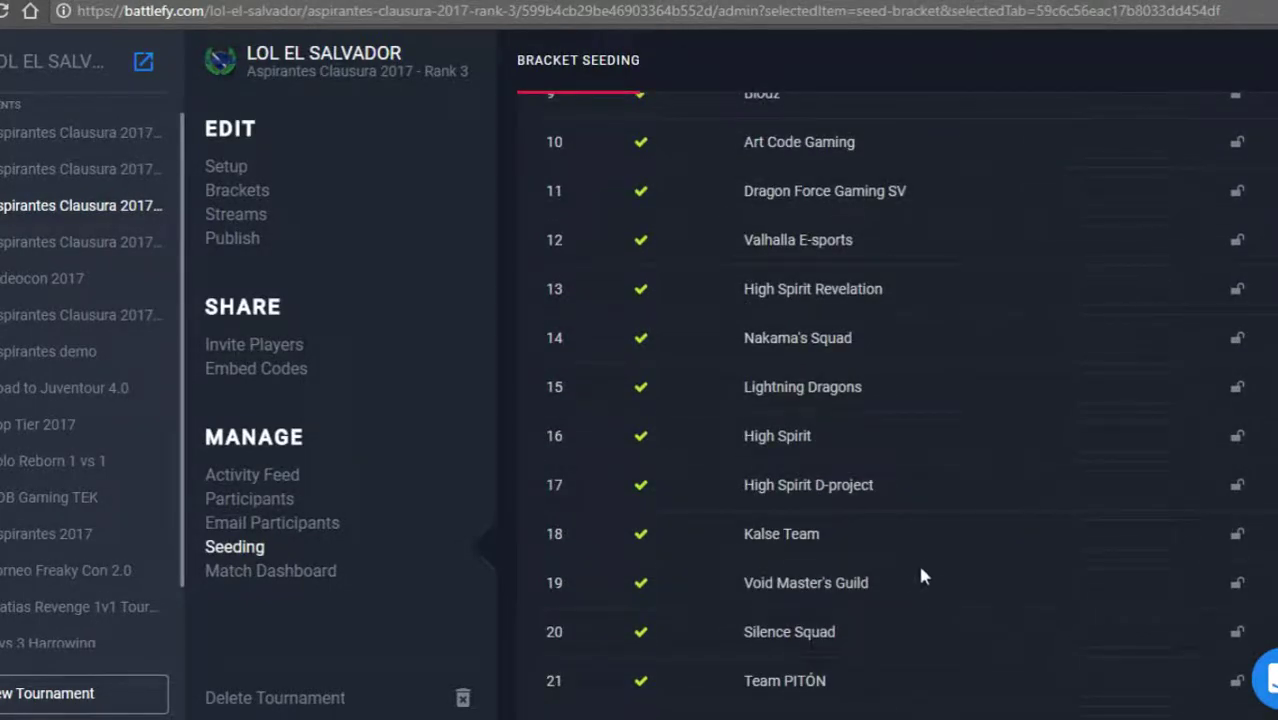
scroll(917, 561, up, 3)
scroll(918, 551, up, 4)
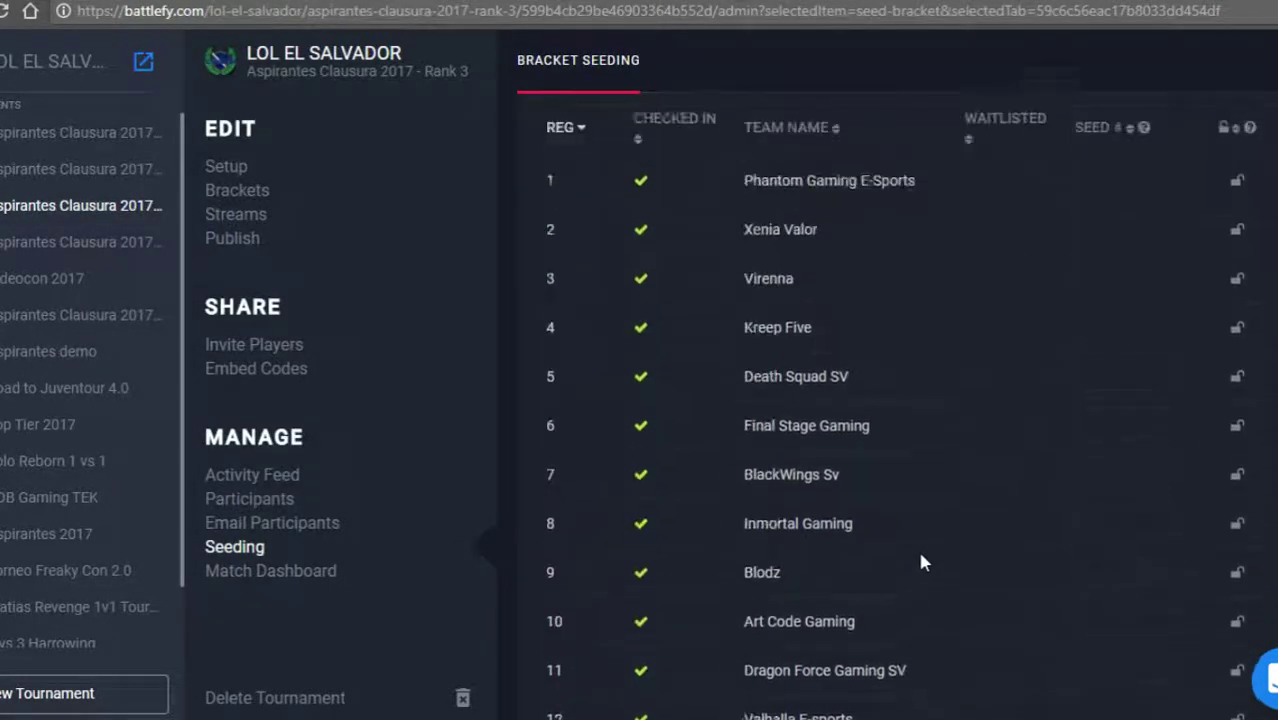
scroll(920, 560, up, 3)
scroll(920, 560, down, 6)
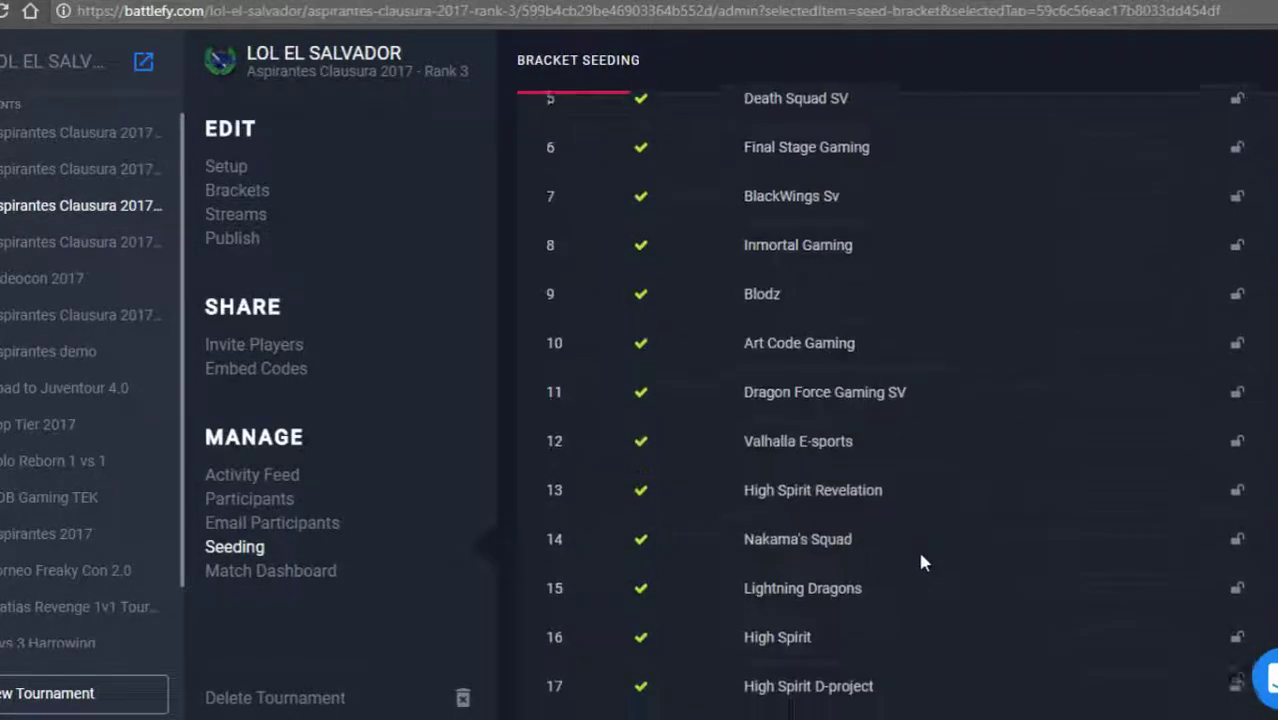
scroll(920, 560, down, 6)
scroll(920, 560, up, 9)
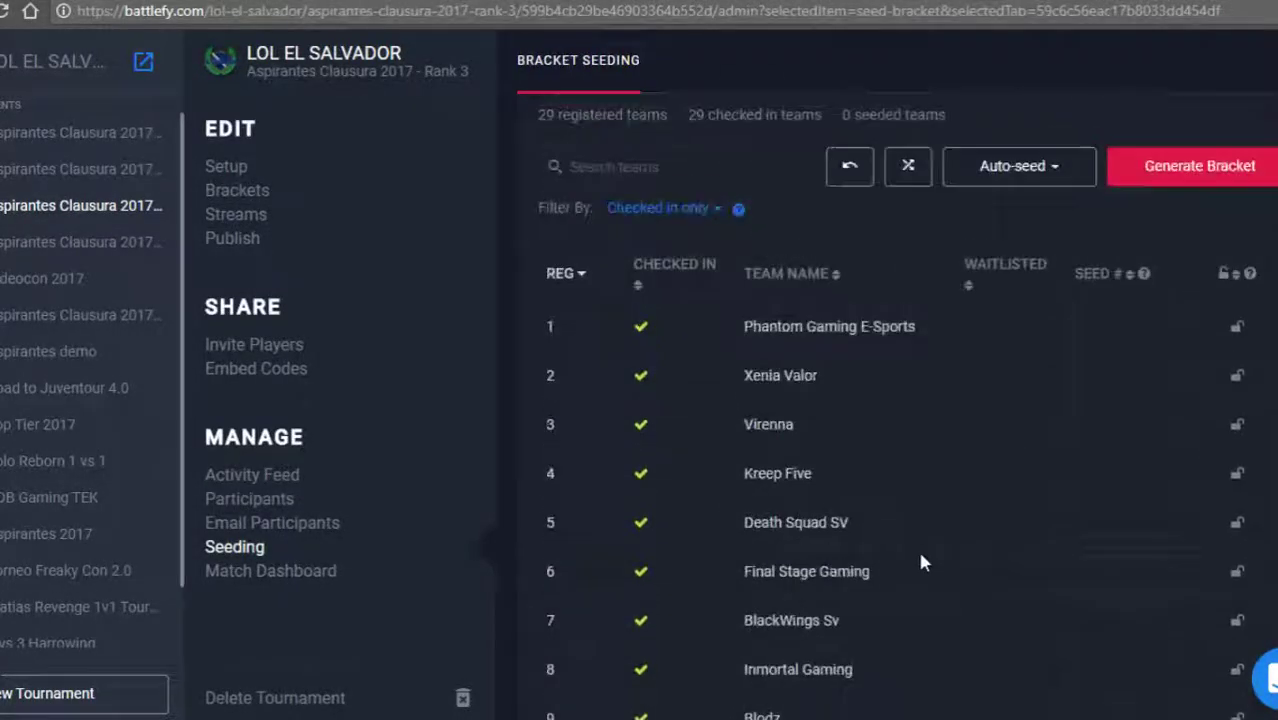
scroll(920, 563, up, 2)
scroll(920, 563, down, 8)
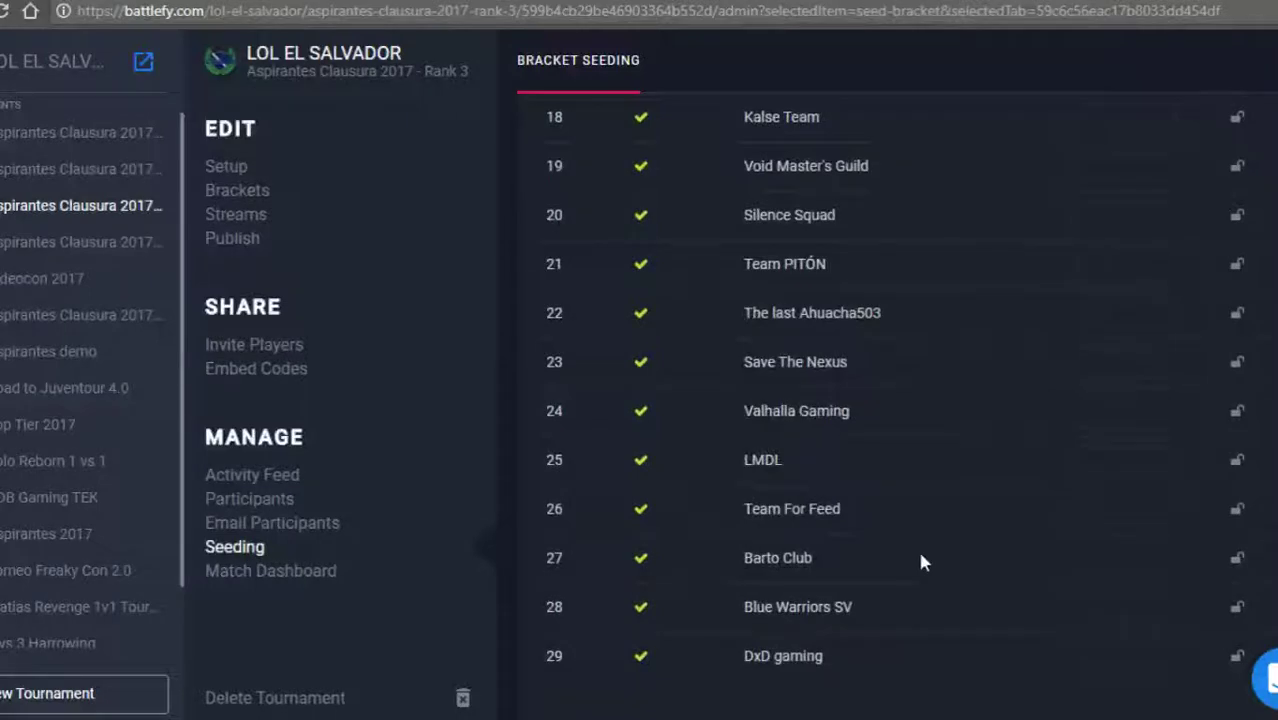
scroll(920, 563, up, 8)
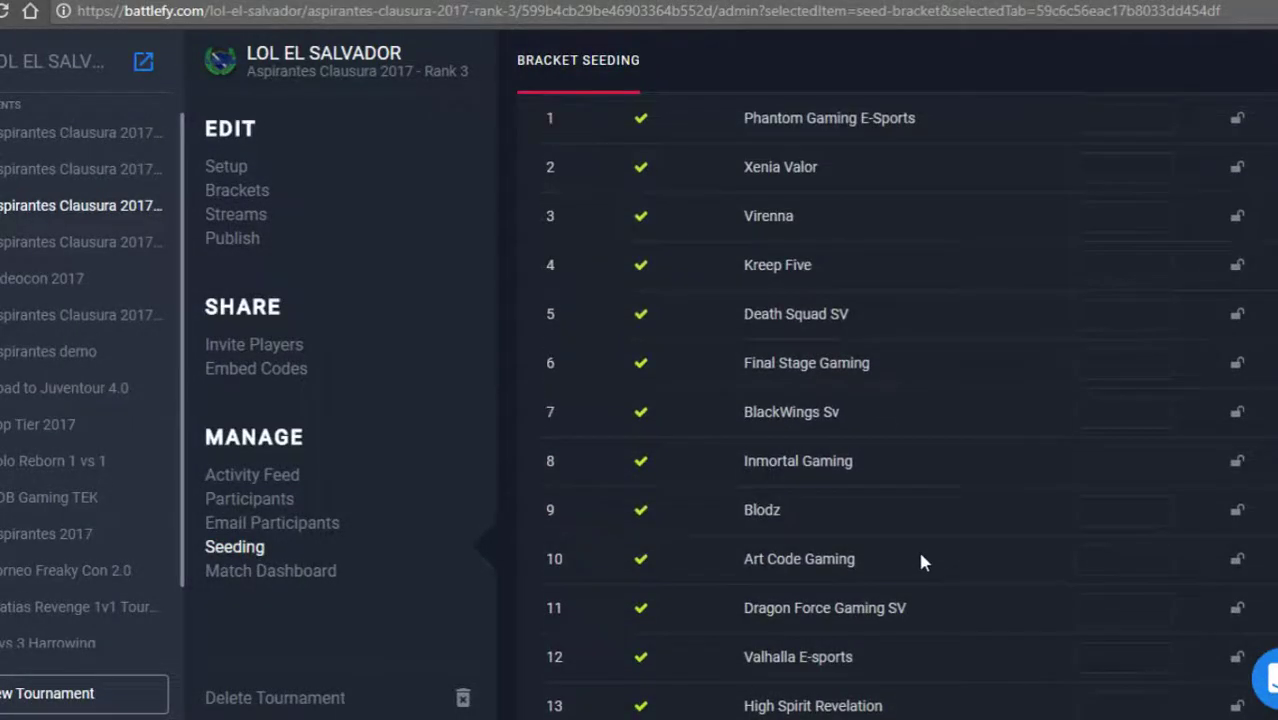
scroll(920, 563, up, 4)
Highlight the team name Inmortal Gaming in the seeding table to point it out, and clear the highlight
scroll(920, 563, down, 1)
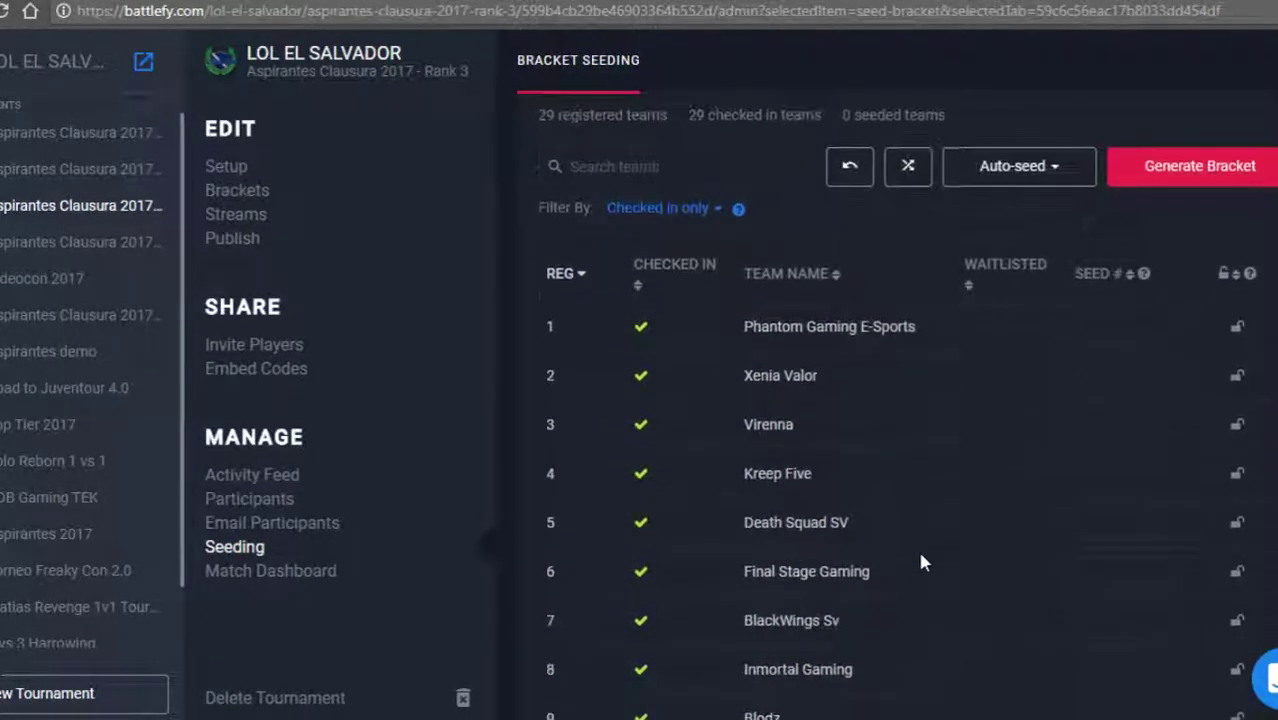
scroll(922, 563, down, 2)
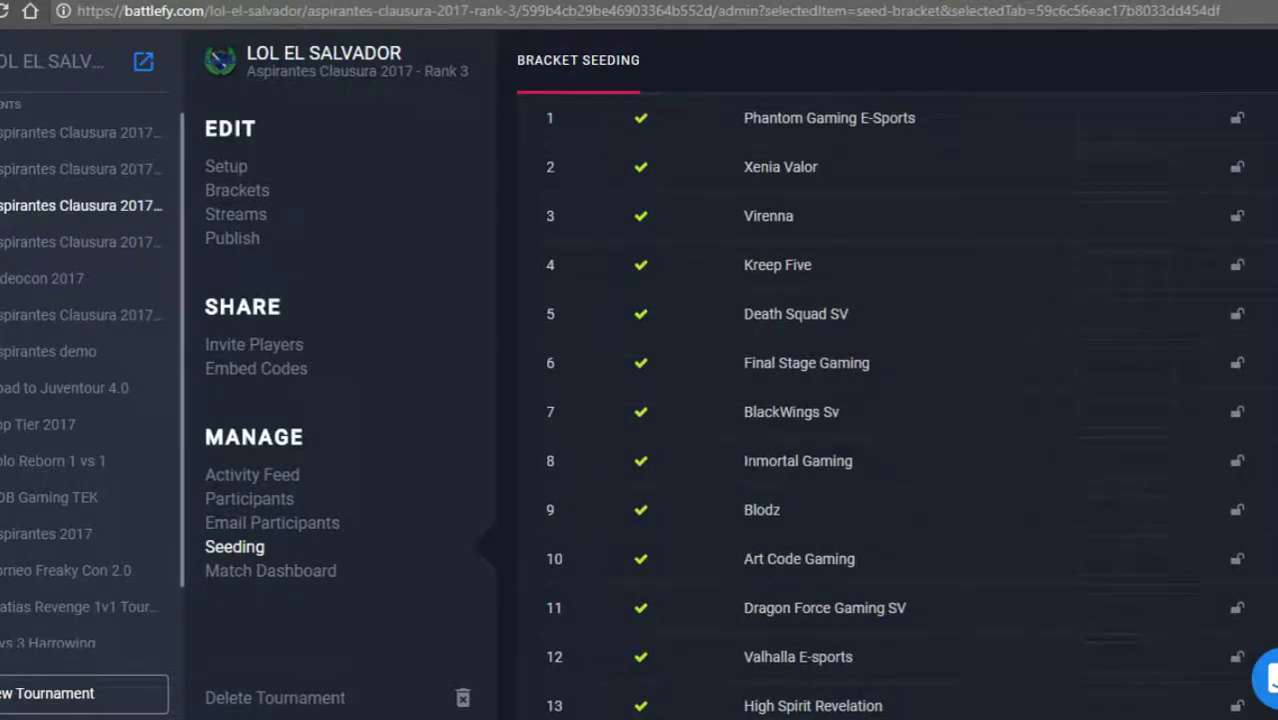
drag(742, 461, 855, 457)
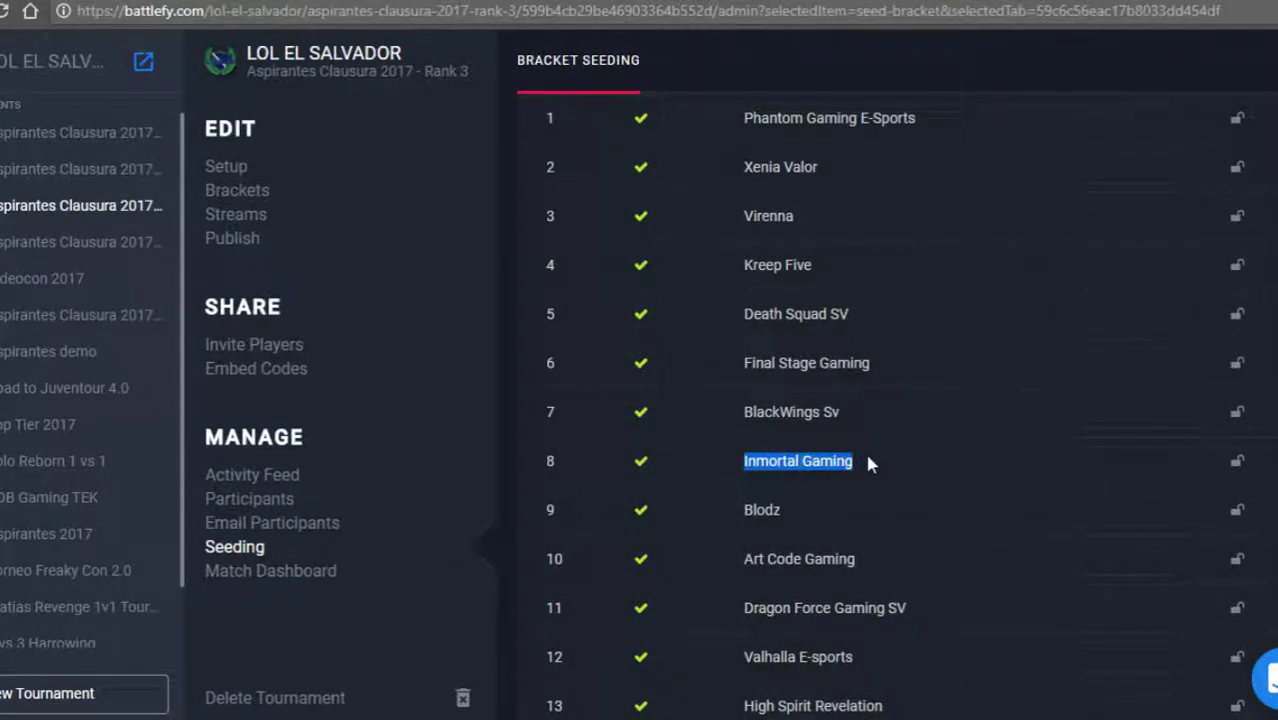
click(872, 472)
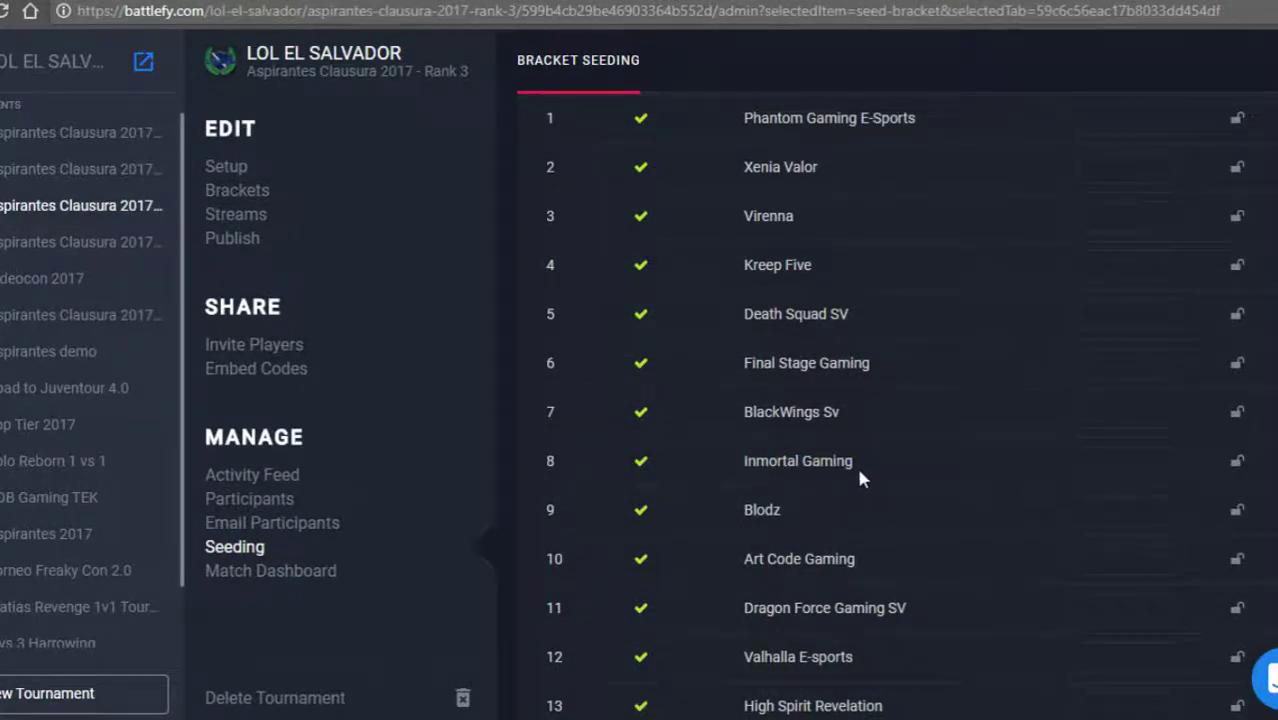
drag(854, 466, 742, 472)
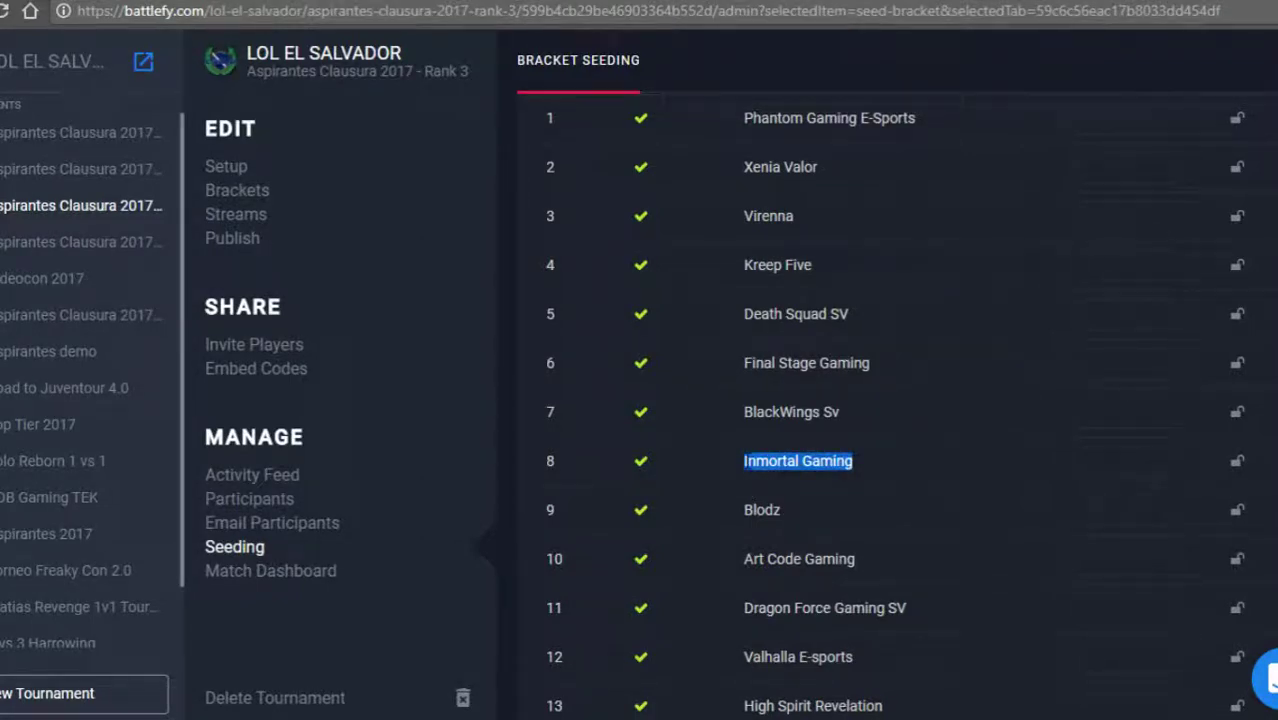
click(876, 456)
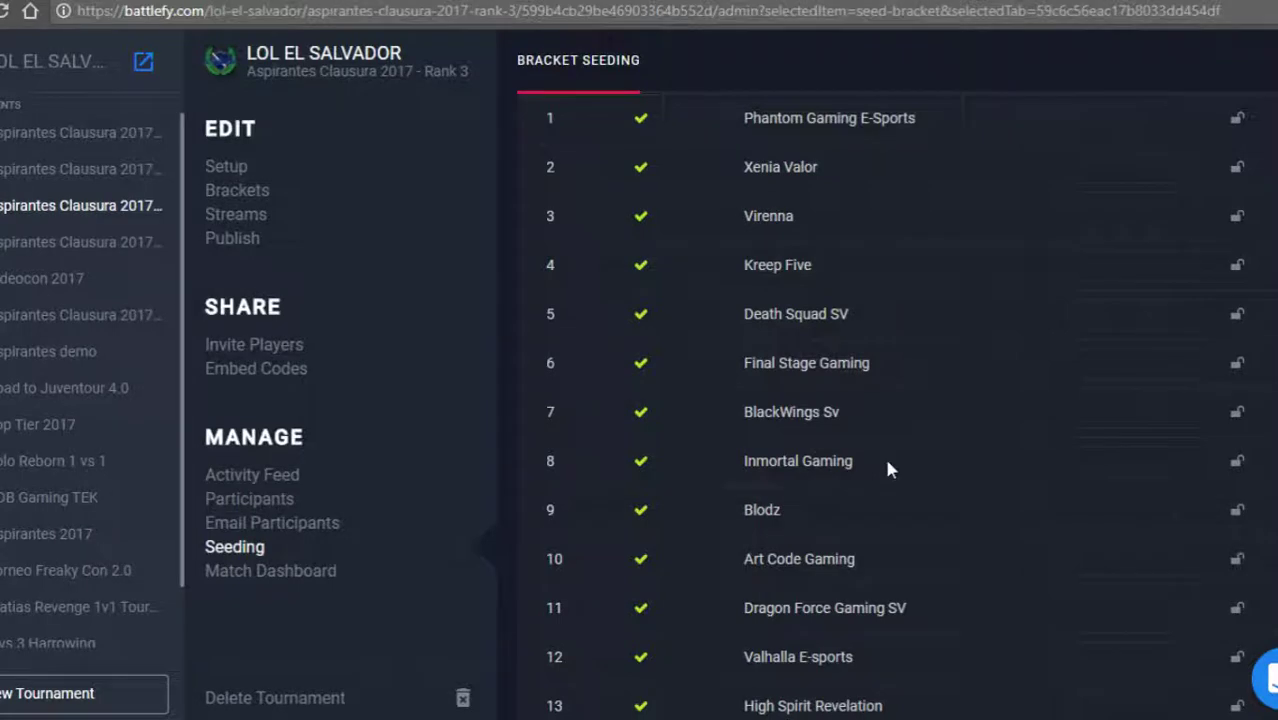
Highlight Inmortal Gaming's entry in the eighth row of the seeding table repeatedly to single it out, and clear the selection
scroll(923, 461, up, 3)
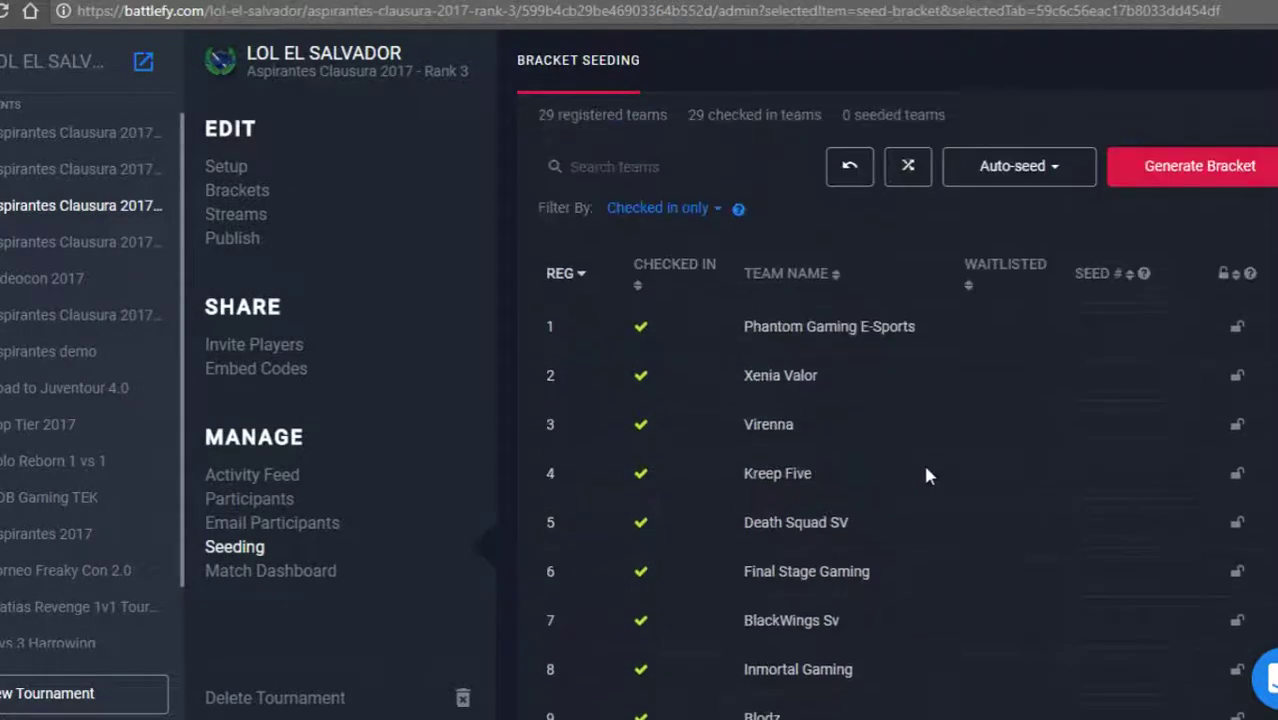
scroll(923, 470, down, 3)
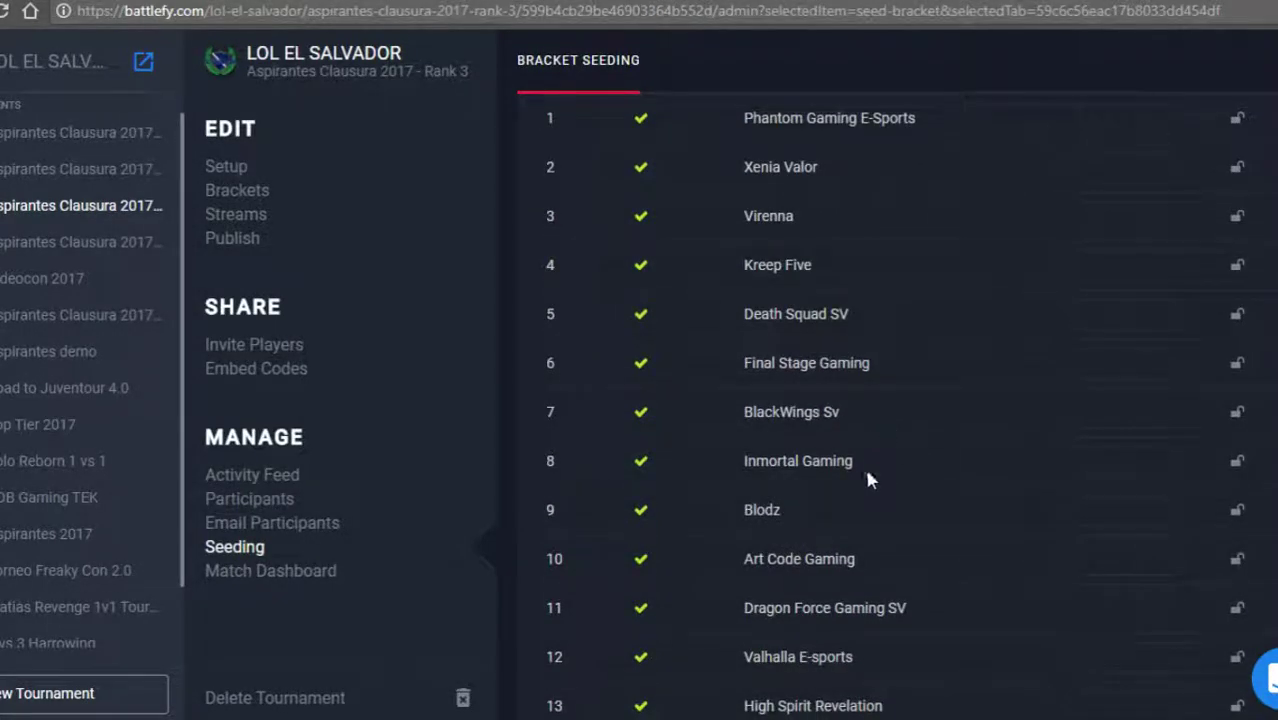
drag(867, 480, 736, 460)
click(737, 460)
drag(859, 465, 737, 460)
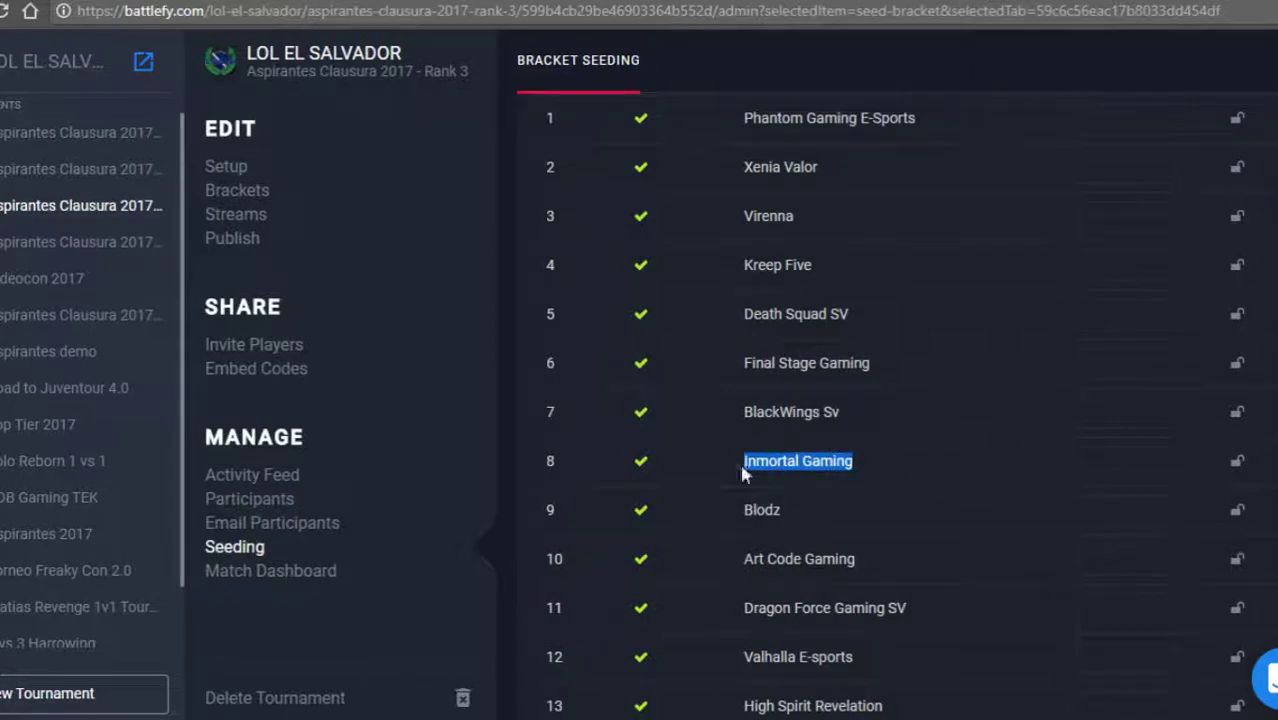
click(873, 474)
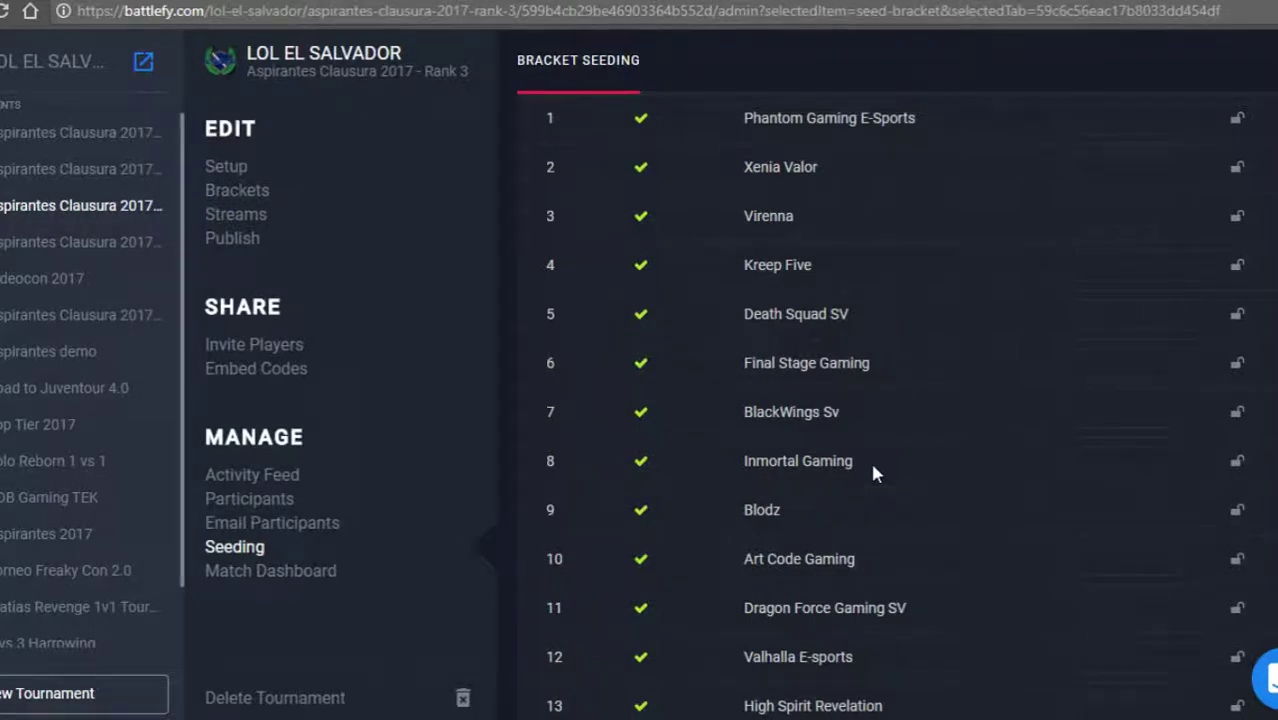
scroll(873, 474, down, 2)
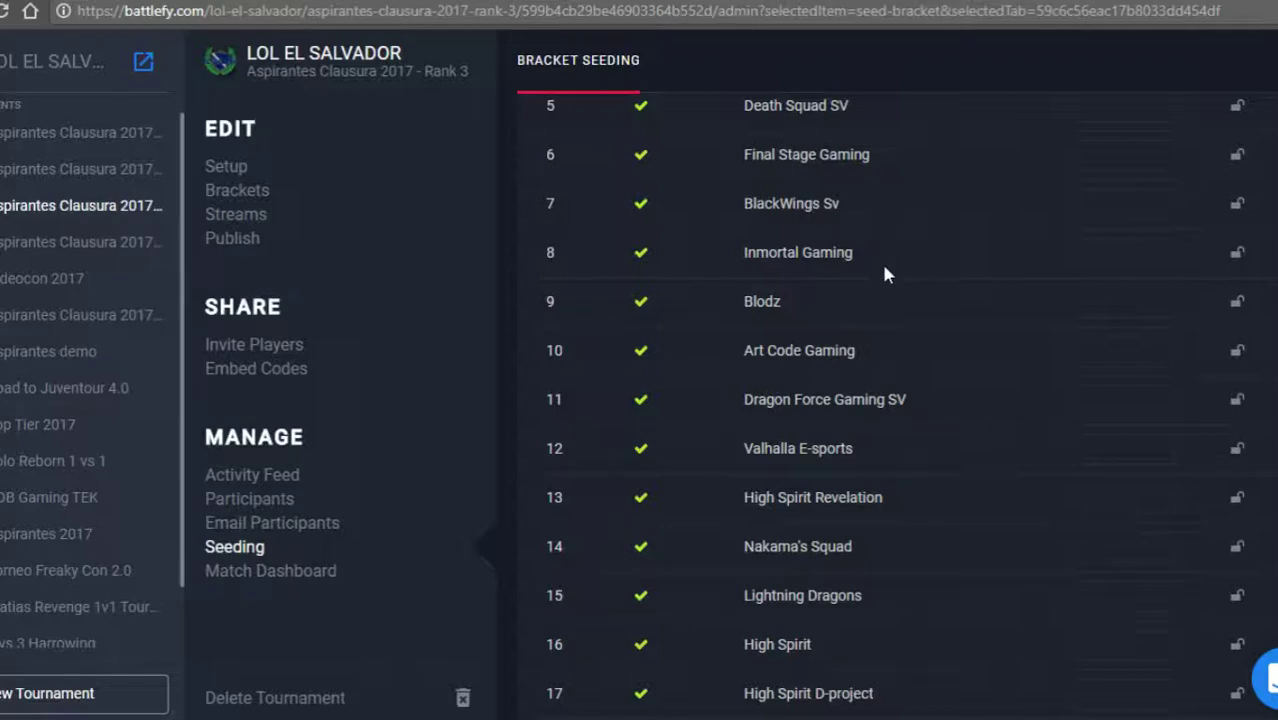
drag(743, 252, 866, 262)
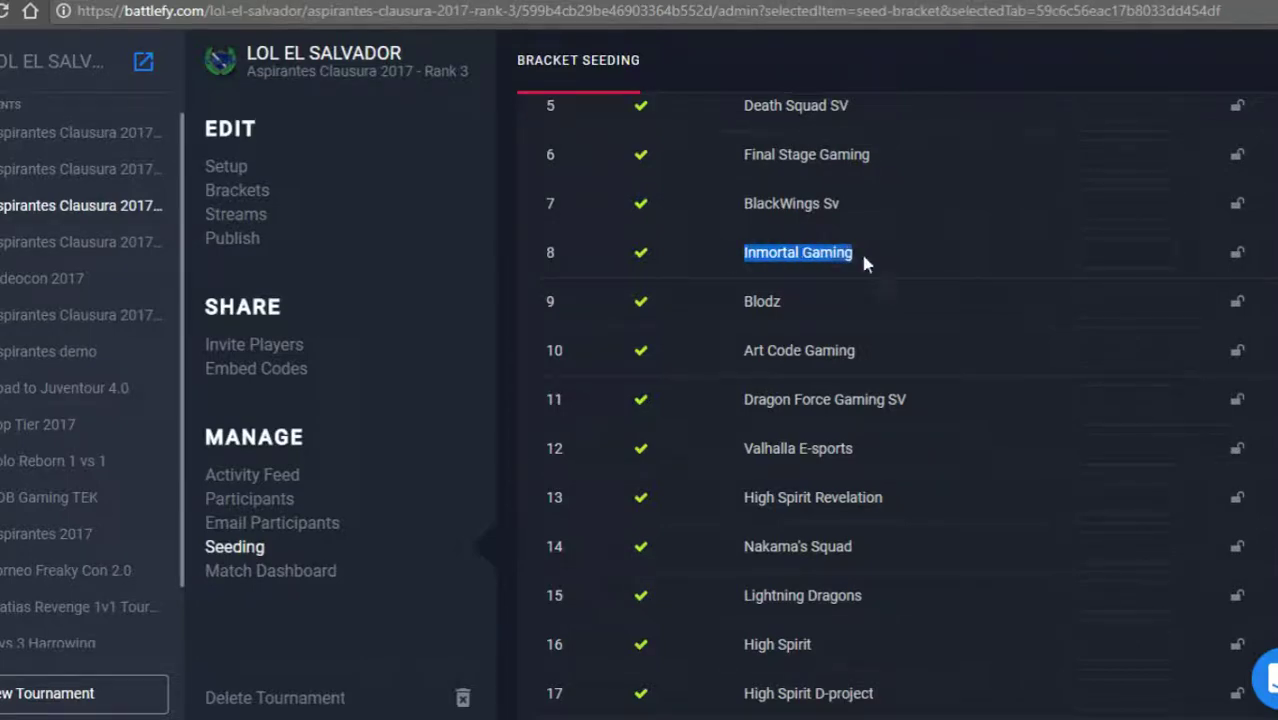
click(866, 262)
Examine the complete list of checked-in teams from the first to the last row and return to the seeding controls
scroll(941, 456, down, 6)
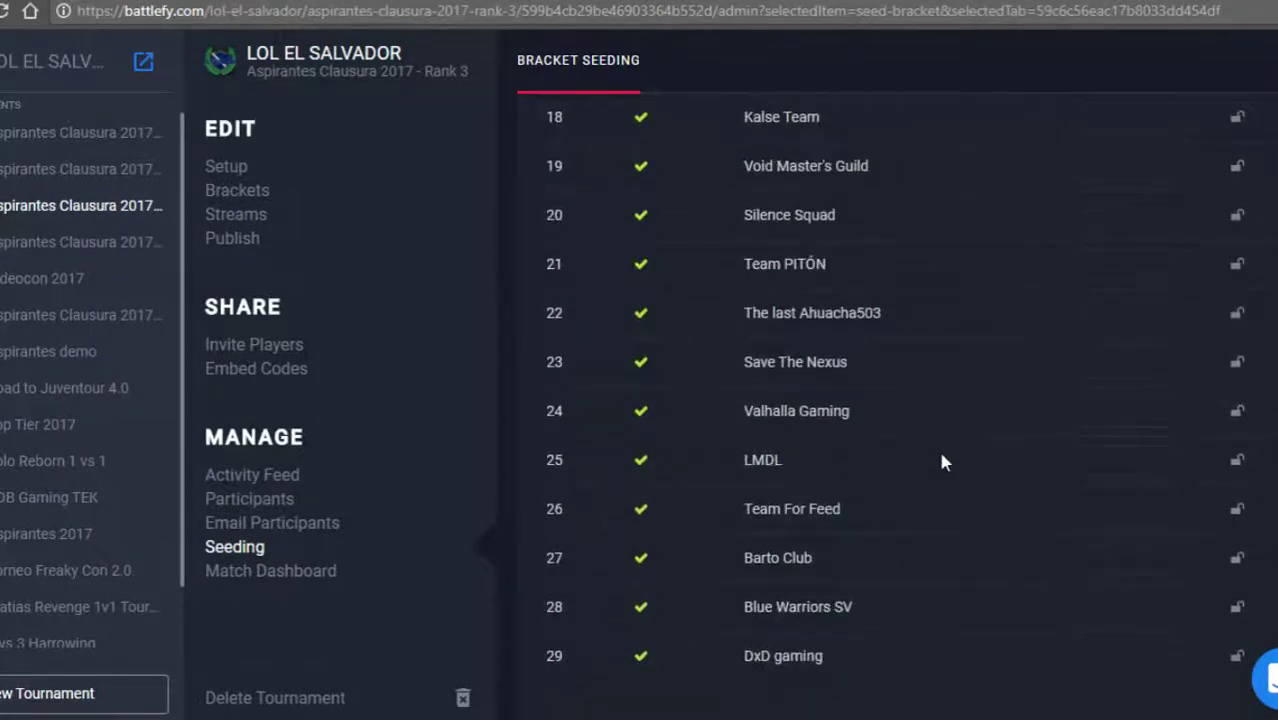
scroll(941, 462, up, 8)
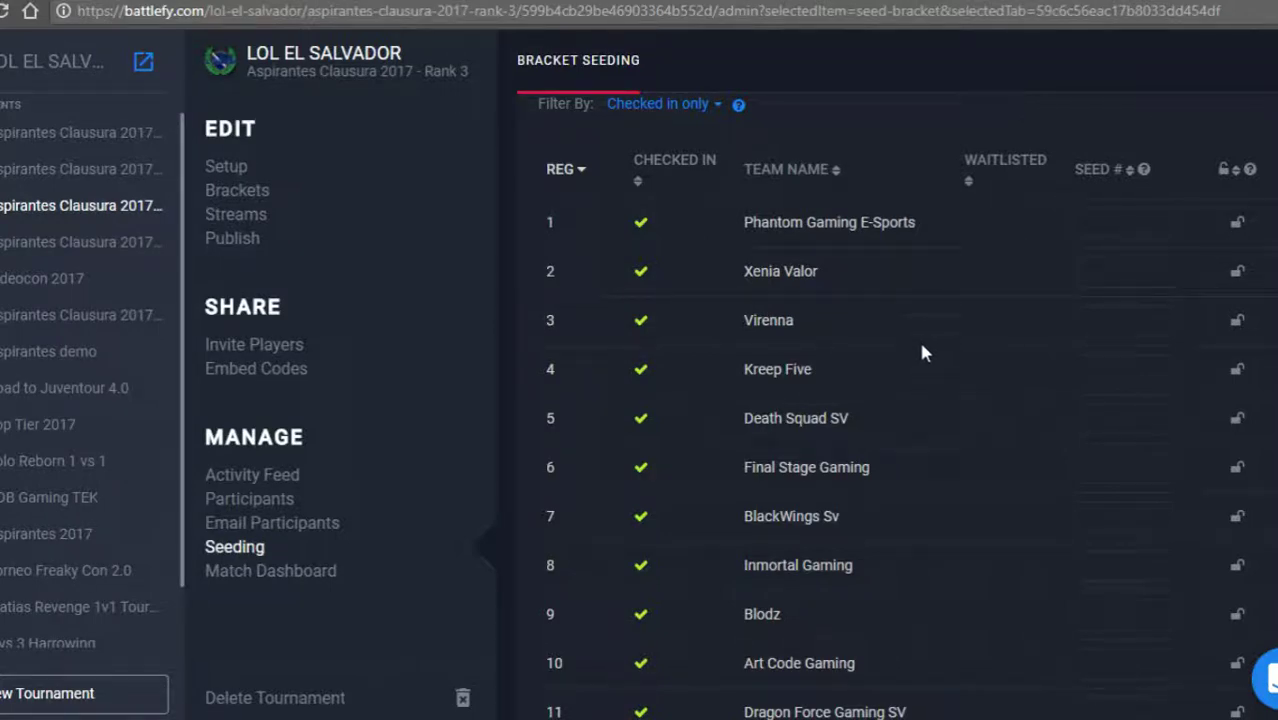
scroll(925, 330, up, 3)
scroll(940, 530, down, 3)
scroll(938, 524, up, 3)
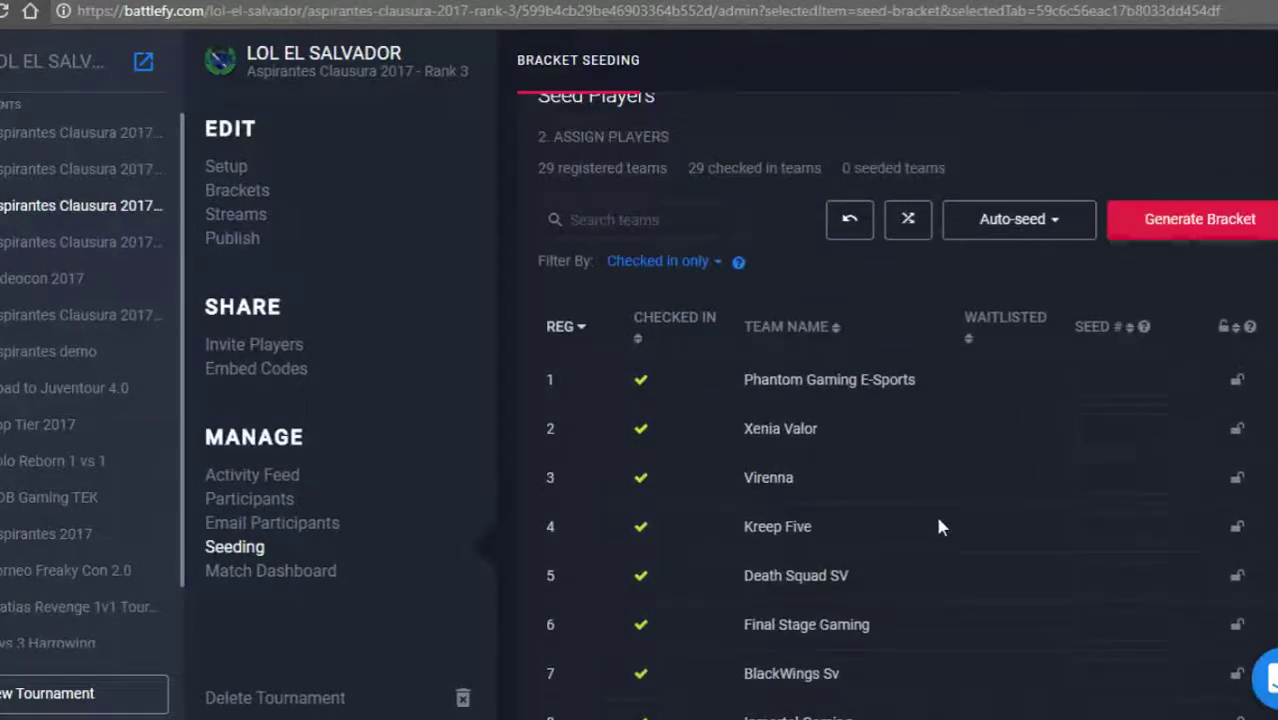
scroll(938, 524, down, 10)
scroll(938, 527, up, 10)
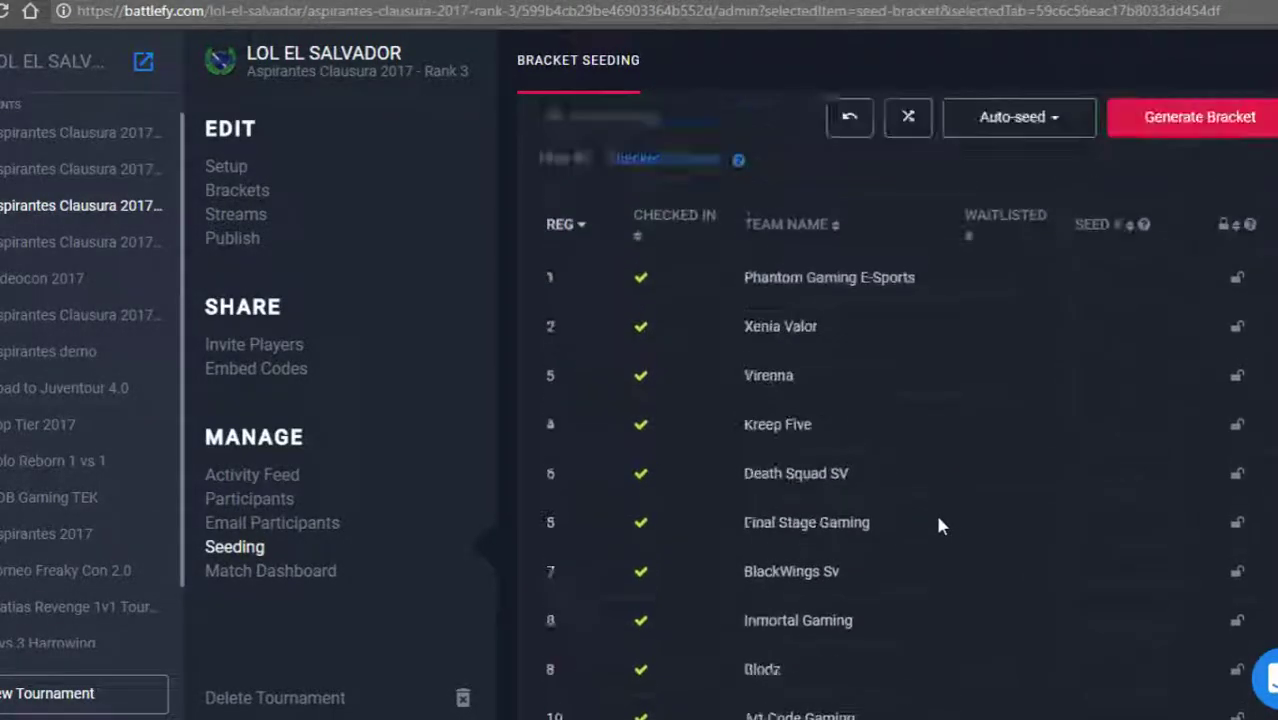
scroll(938, 527, down, 3)
scroll(938, 525, down, 10)
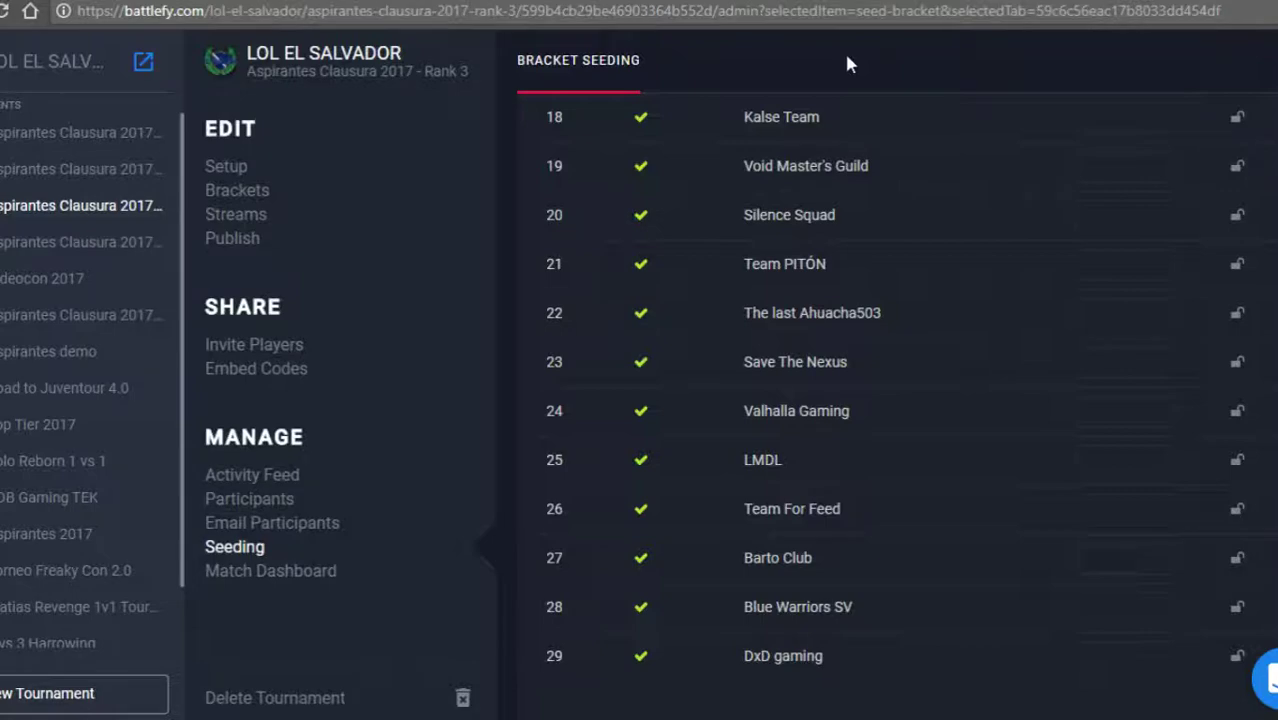
scroll(1018, 357, up, 10)
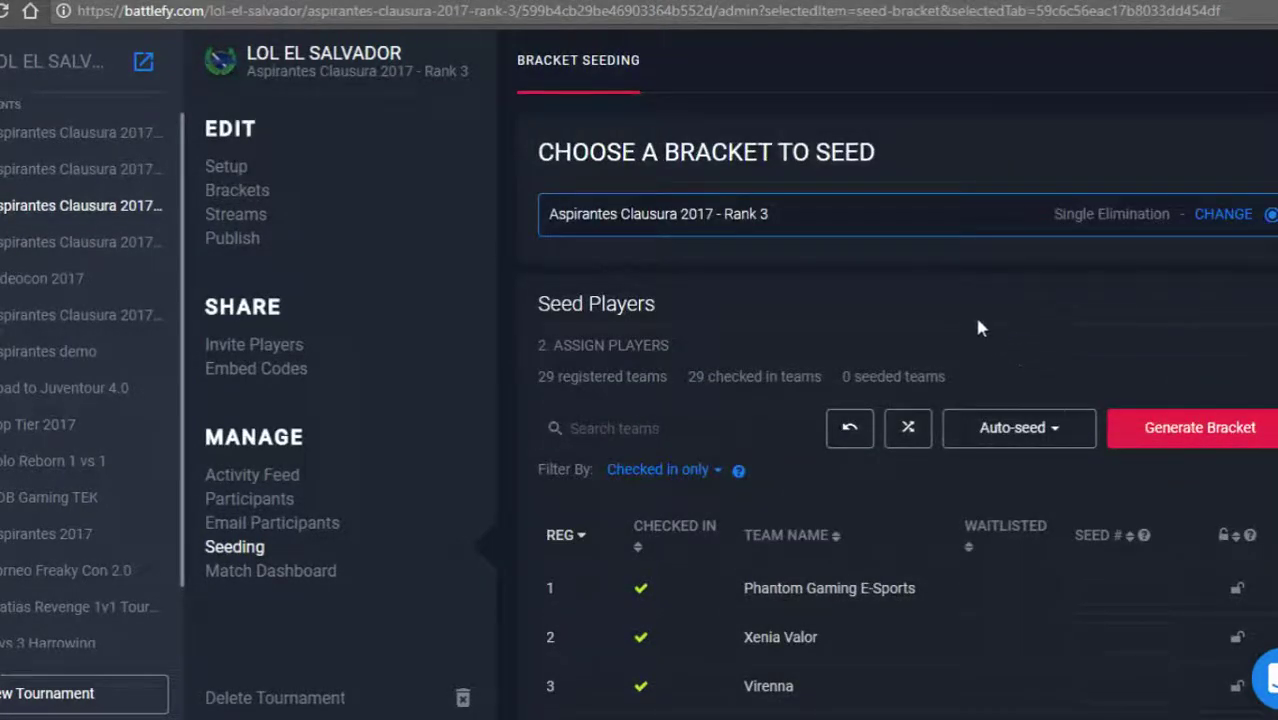
scroll(978, 327, down, 1)
click(990, 323)
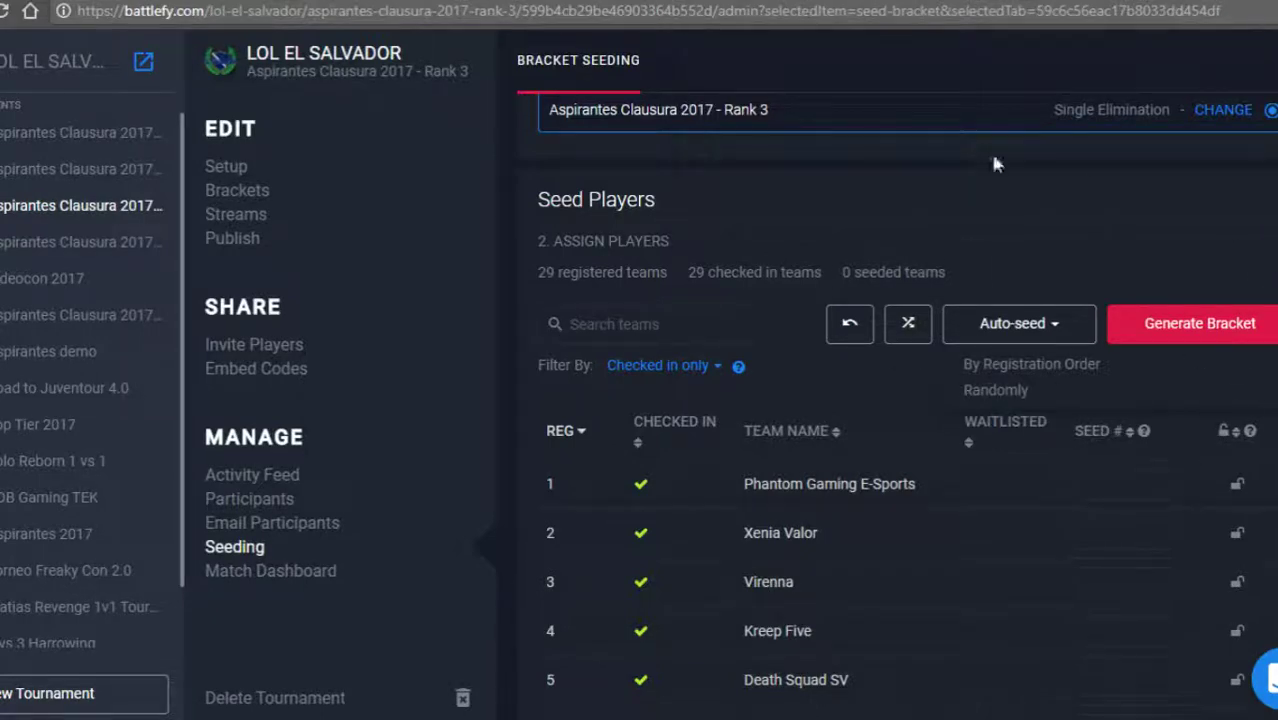
click(1001, 392)
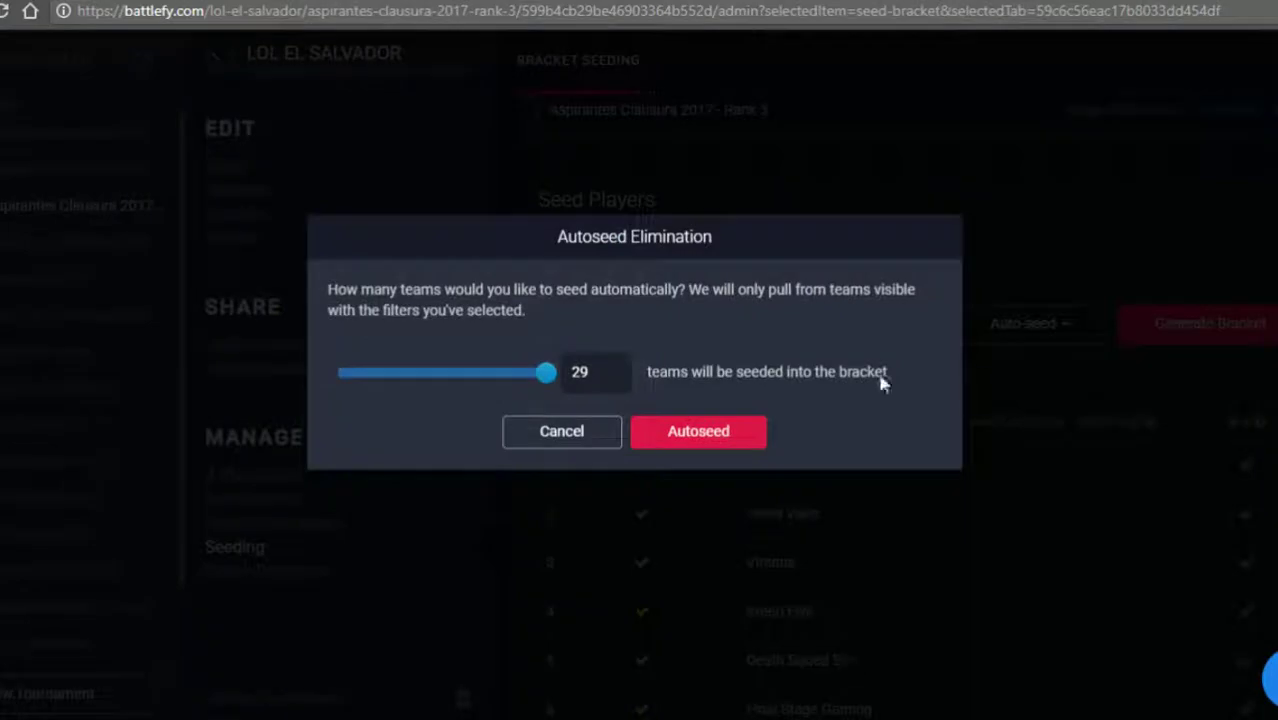
drag(552, 377, 958, 381)
click(958, 381)
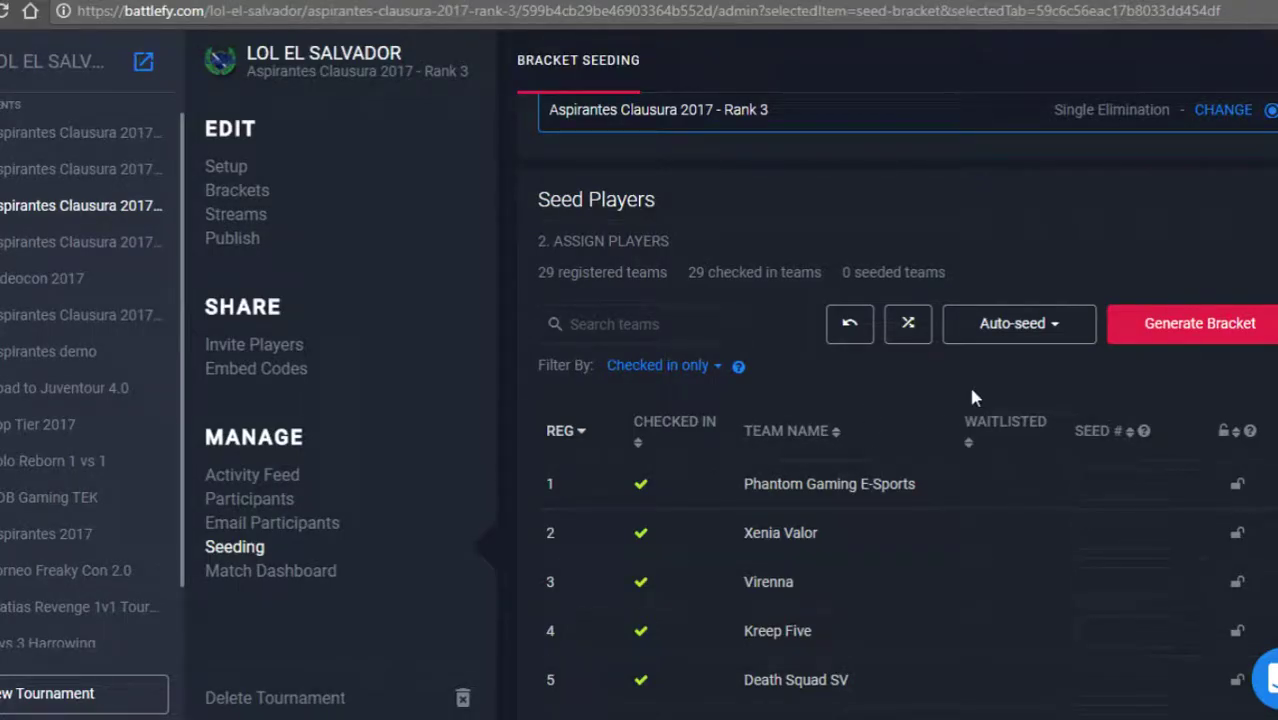
Auto-seed all 29 checked-in teams into the bracket randomly
click(990, 332)
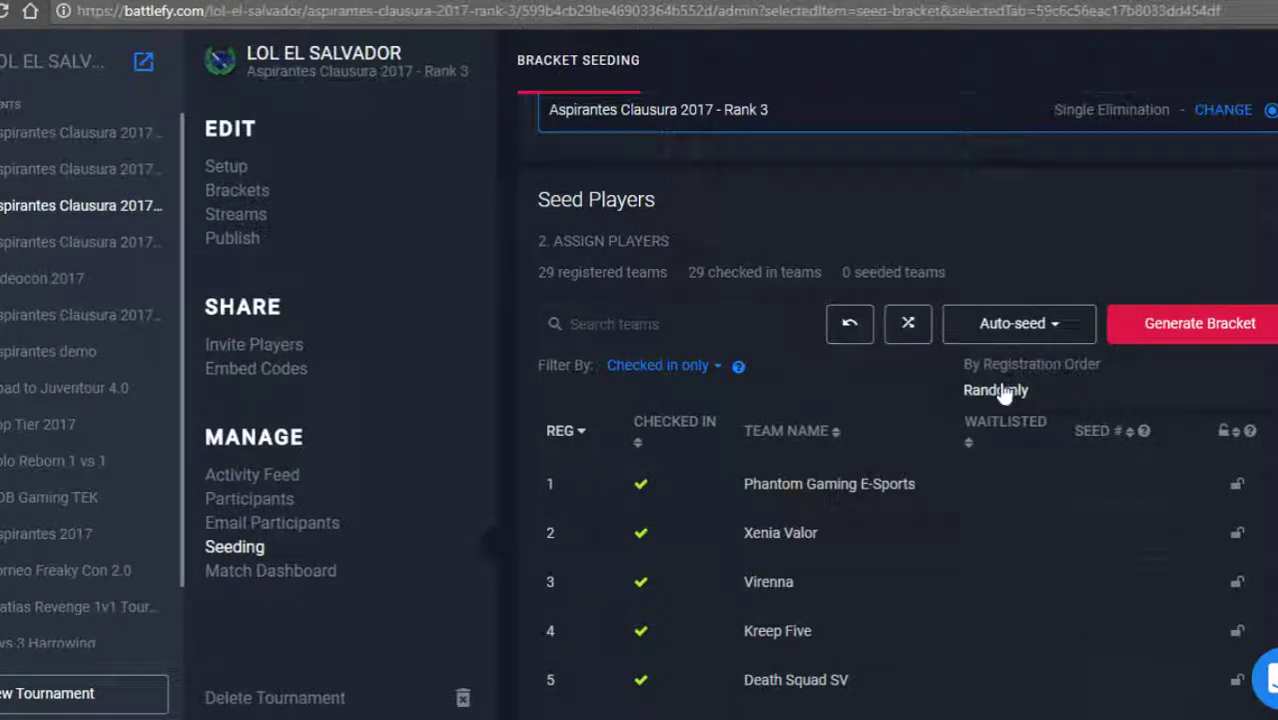
click(1003, 391)
click(693, 436)
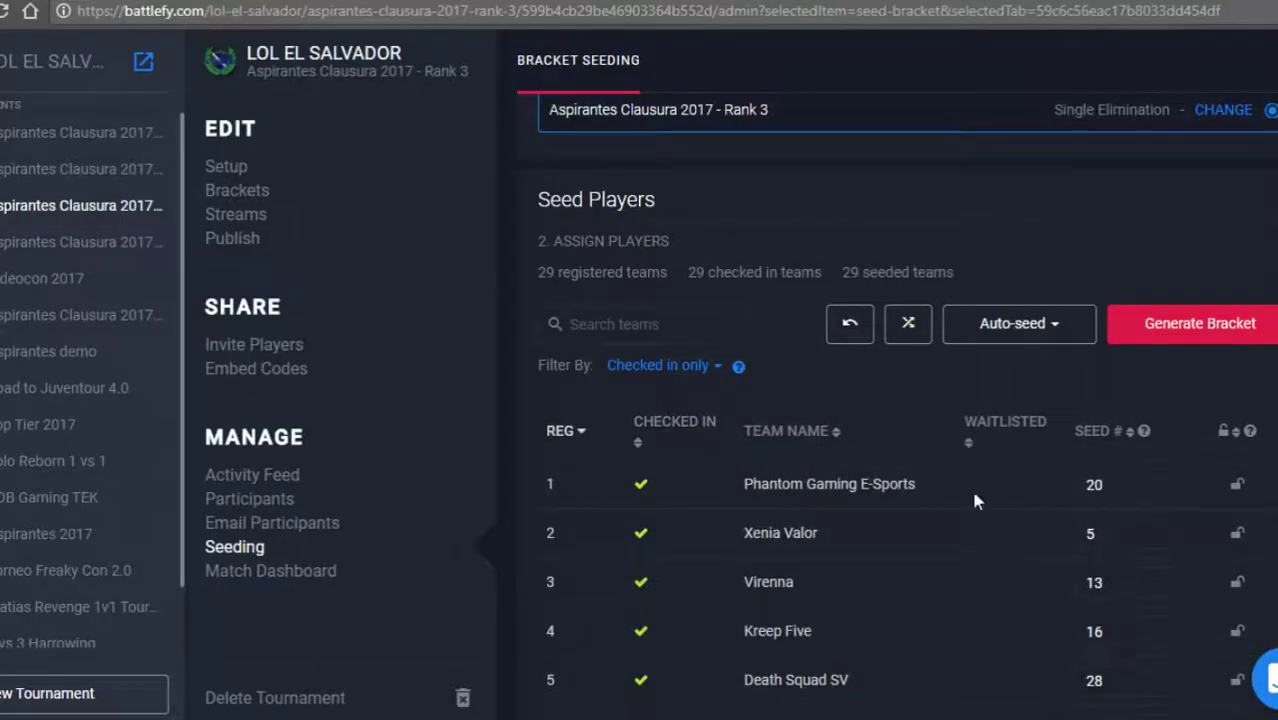
Examine the seed numbers assigned to all teams throughout the seeding table
scroll(1017, 515, down, 3)
scroll(1021, 525, down, 2)
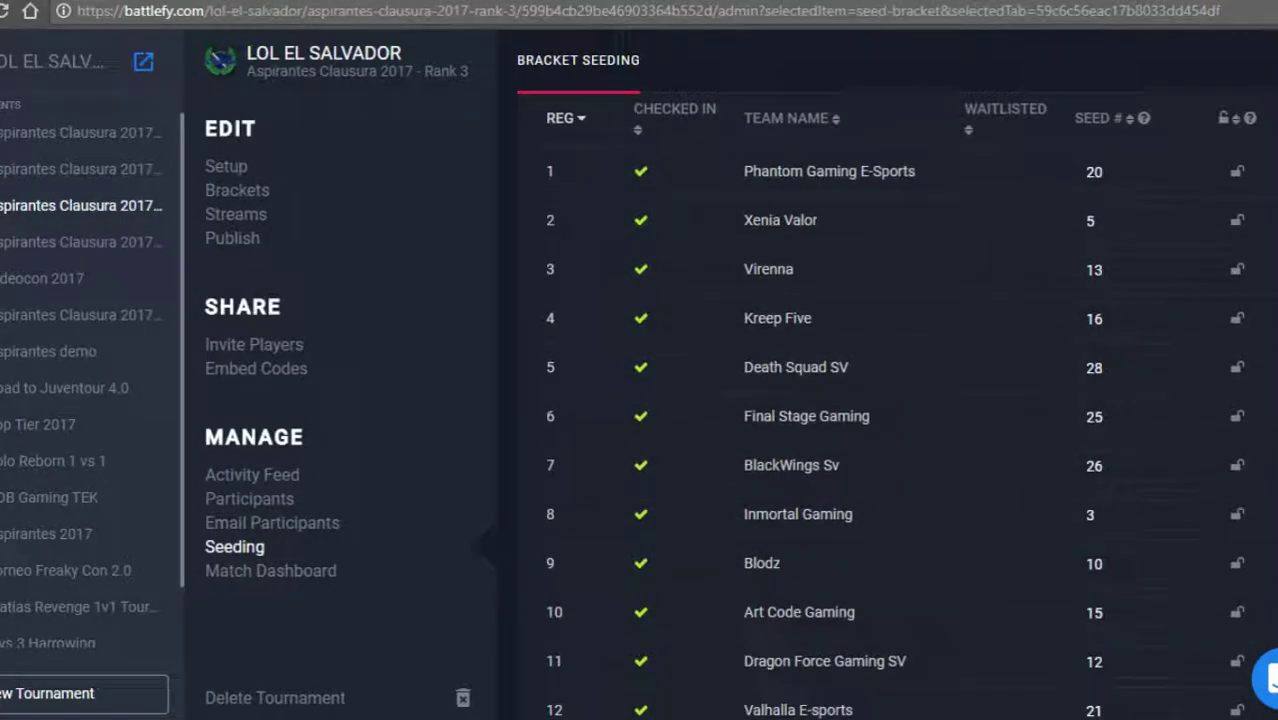
scroll(900, 405, down, 1)
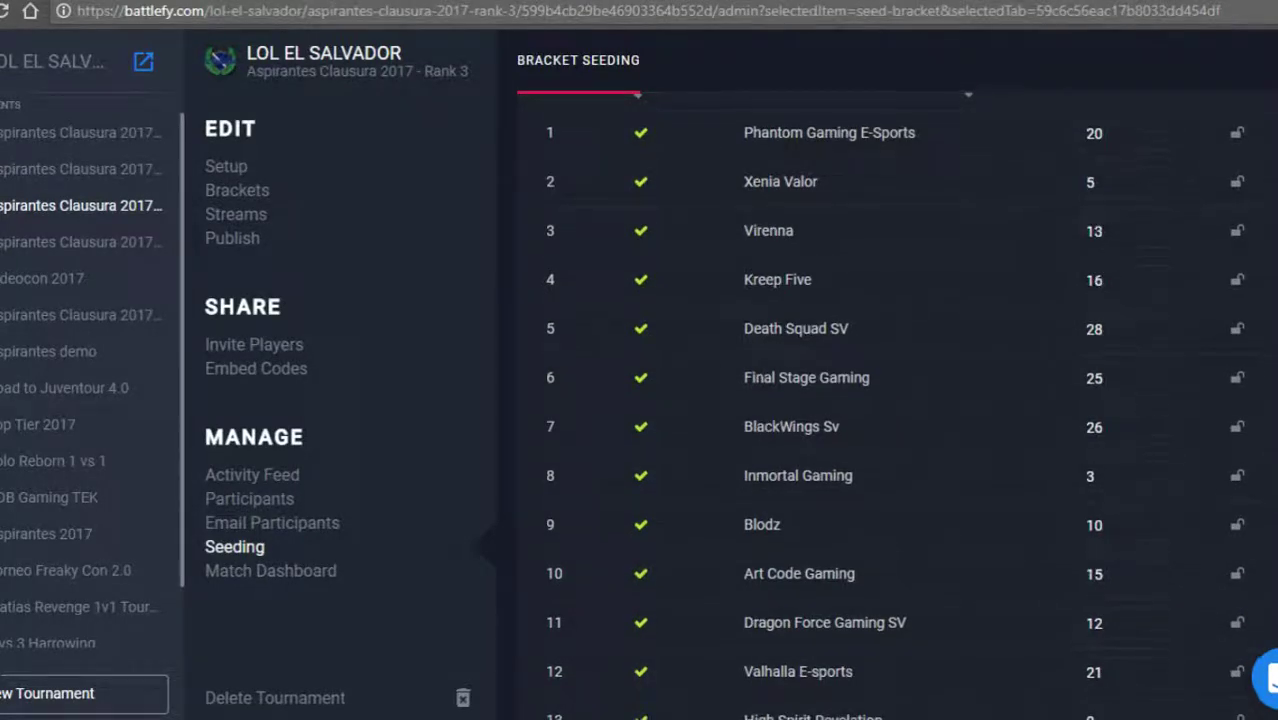
scroll(1113, 441, down, 1)
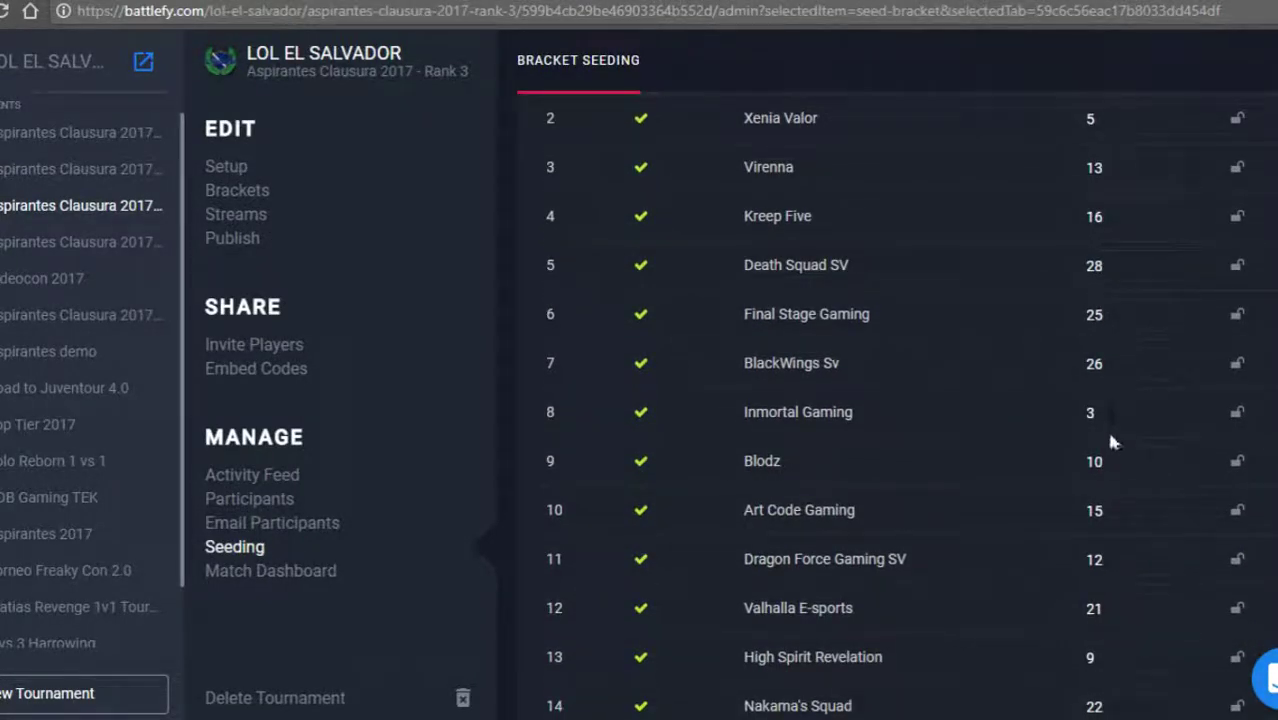
scroll(1113, 441, down, 5)
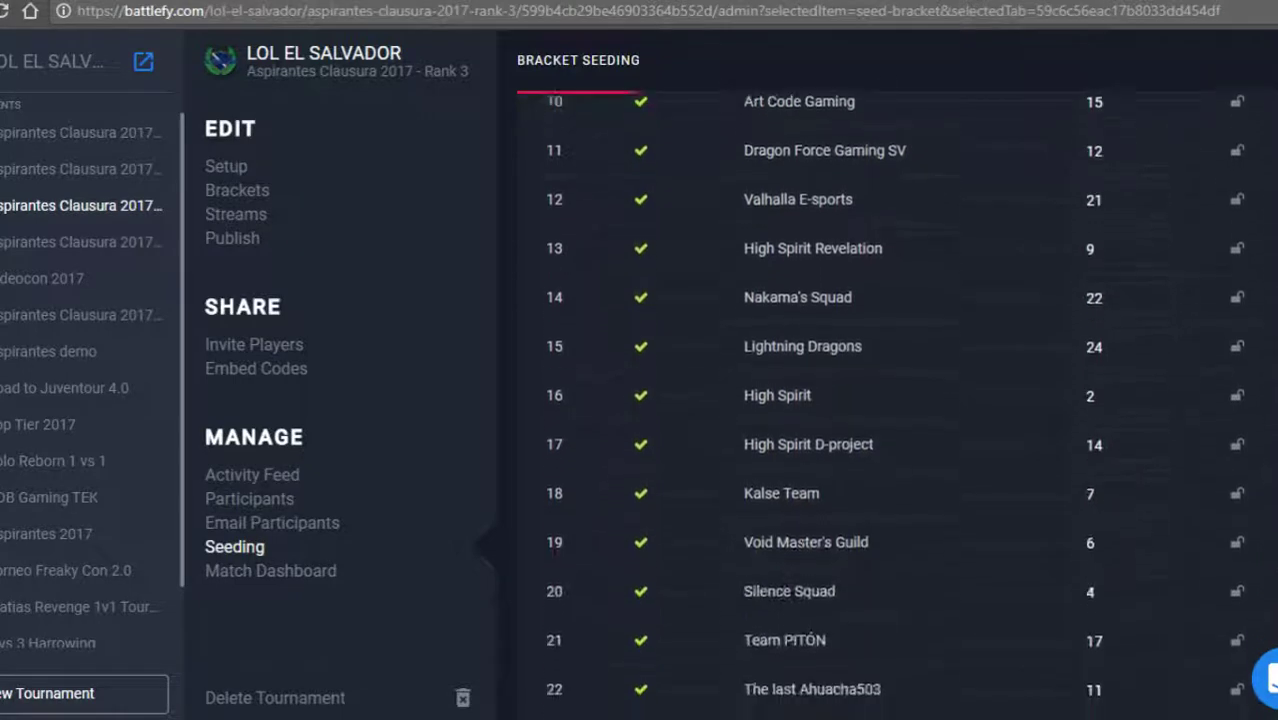
scroll(900, 405, down, 4)
scroll(900, 405, up, 1)
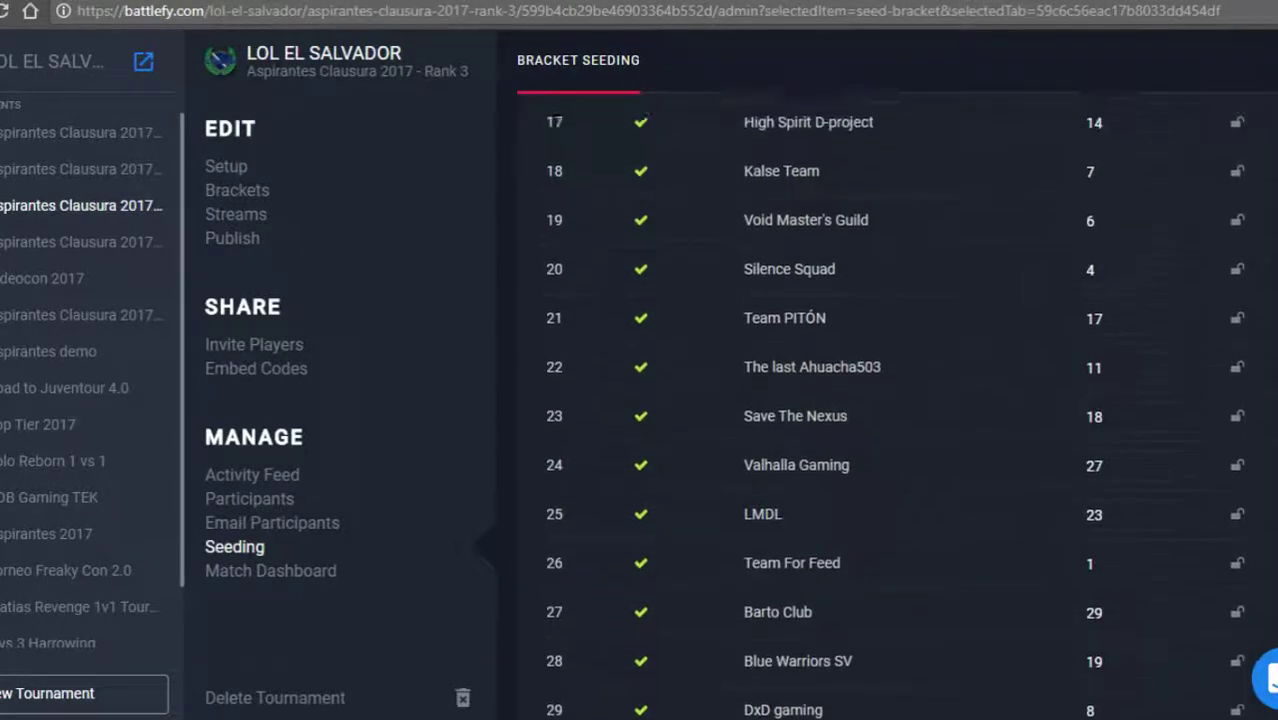
scroll(894, 406, up, 10)
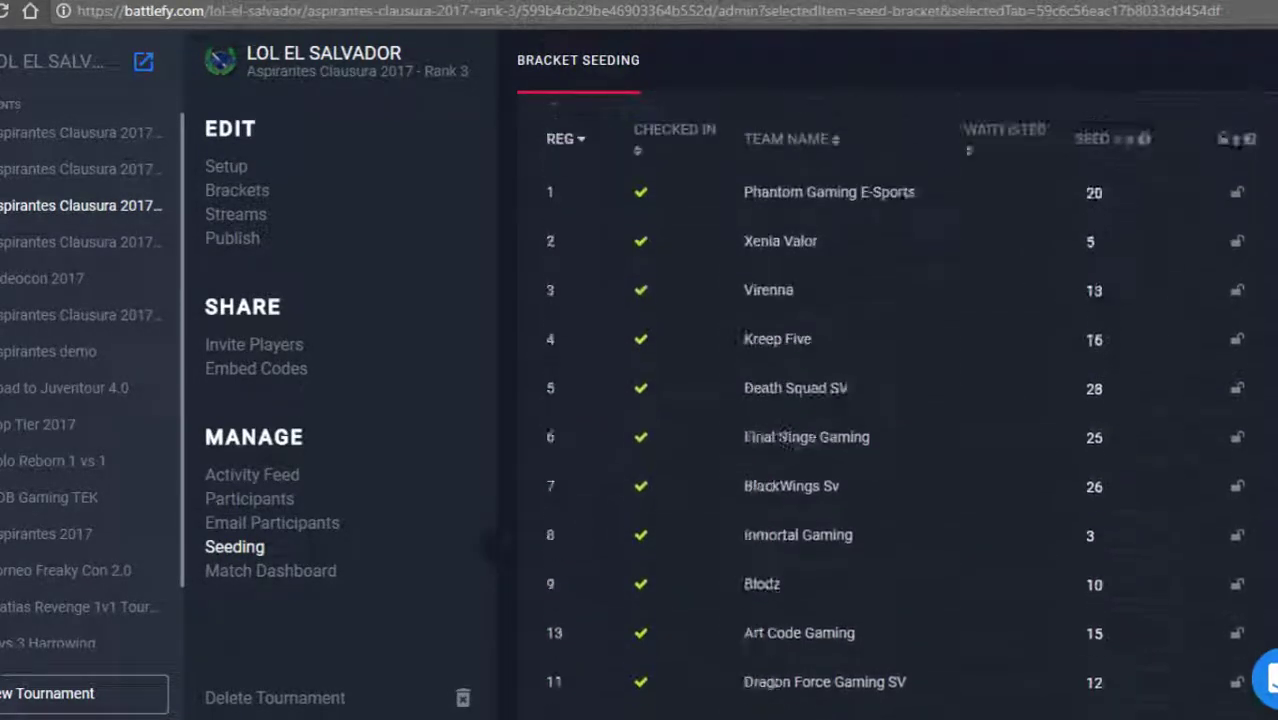
scroll(900, 410, up, 1)
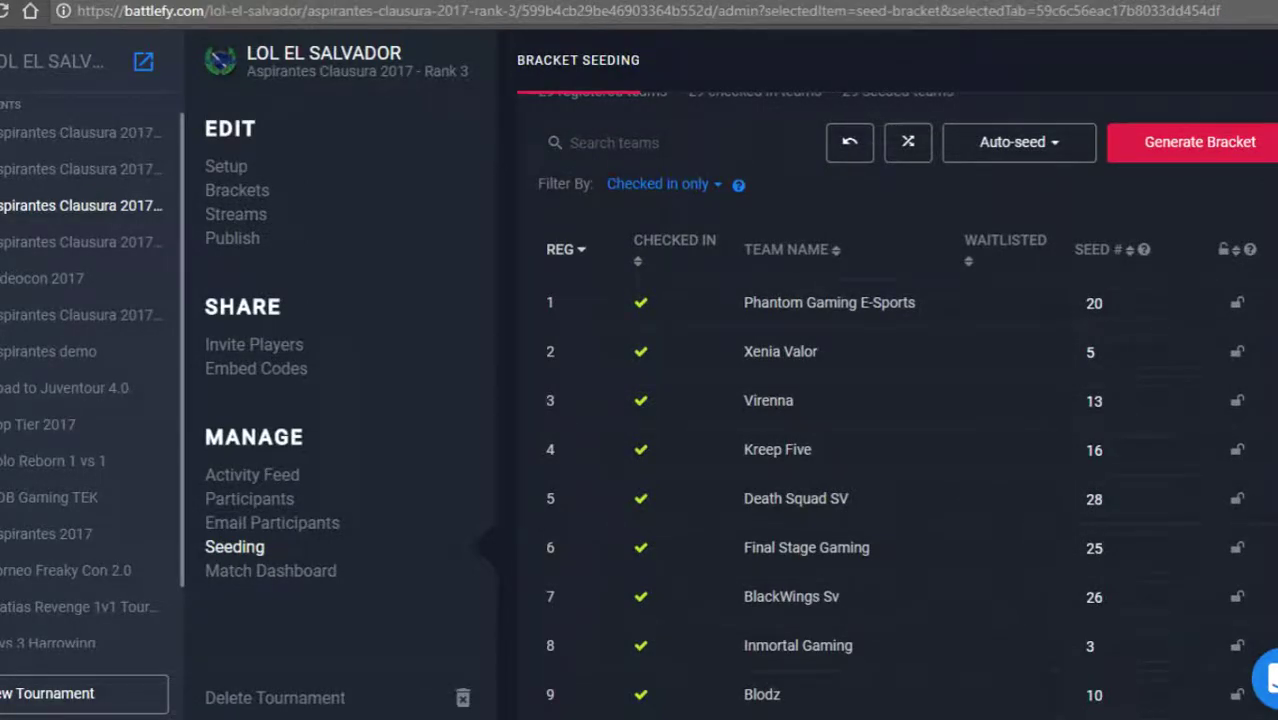
scroll(894, 408, down, 5)
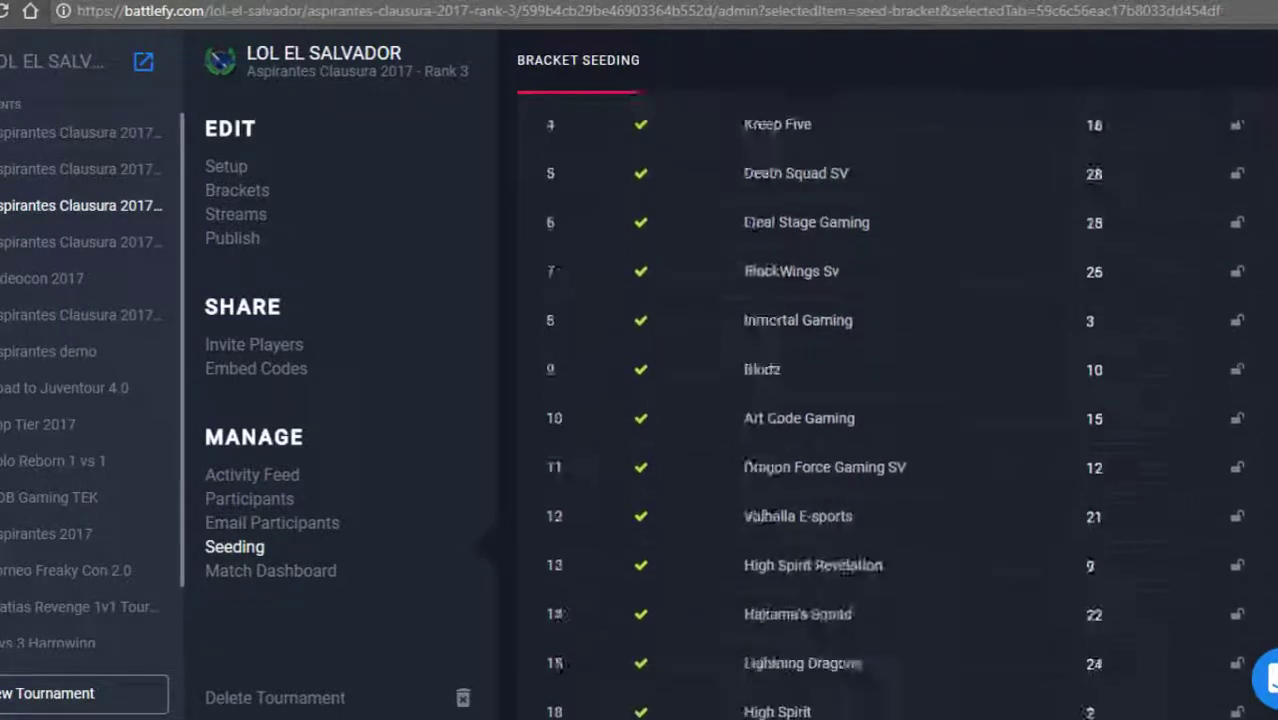
scroll(563, 612, up, 5)
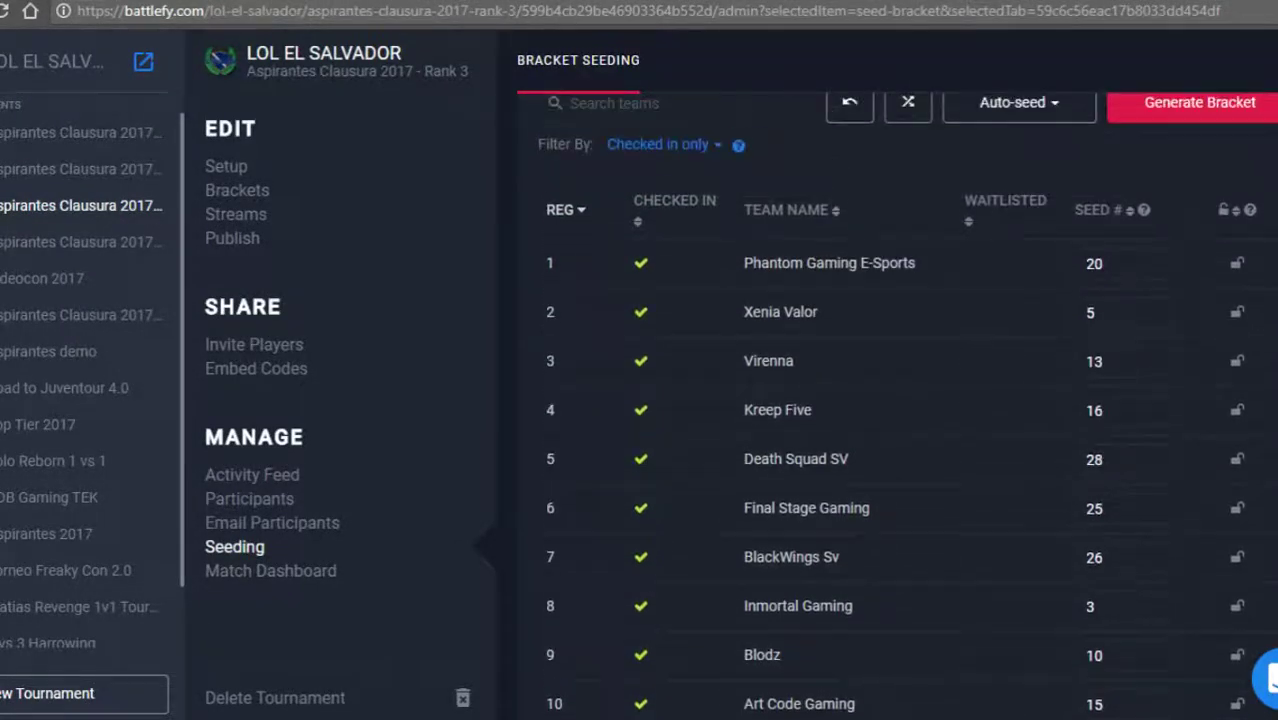
mouse_move(440, 715)
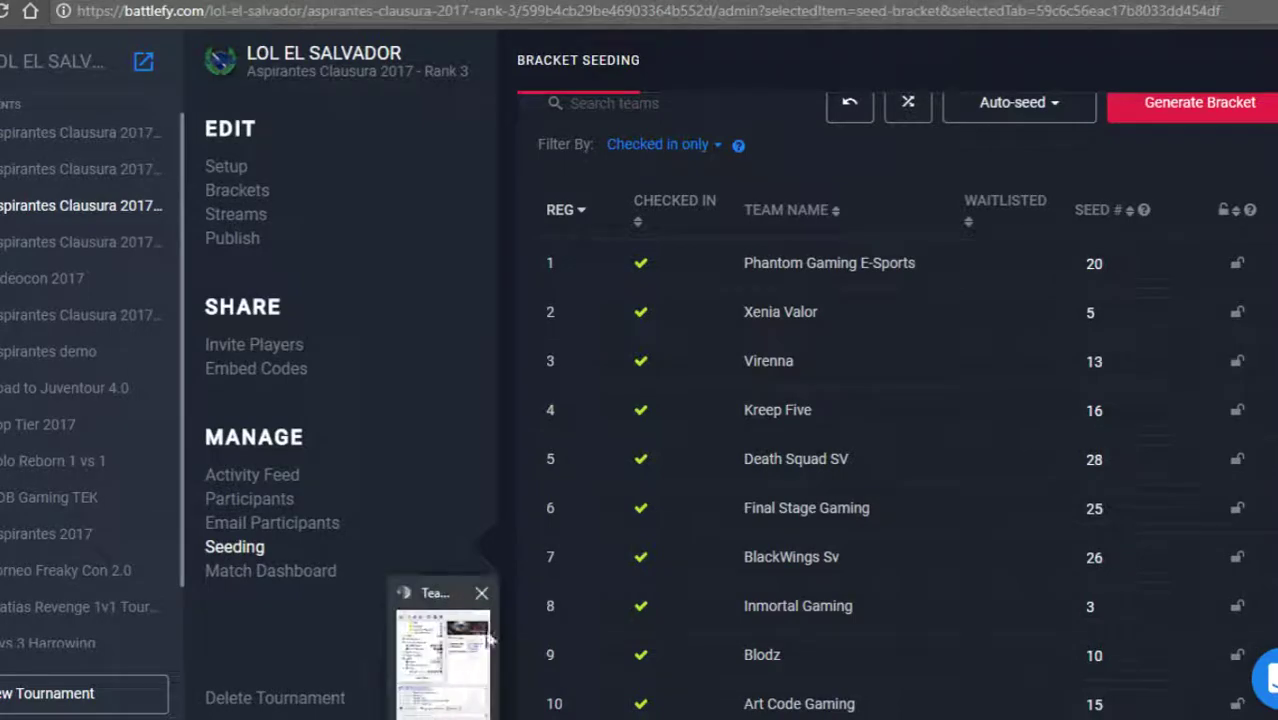
mouse_move(463, 670)
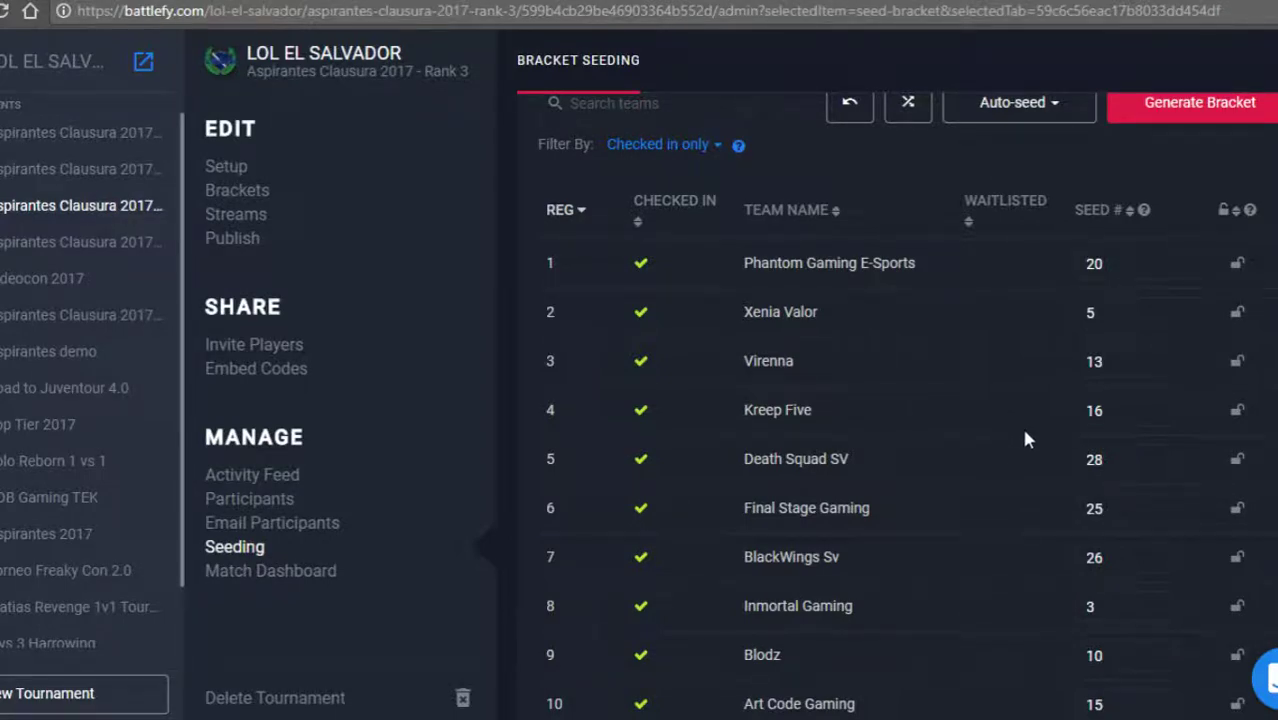
scroll(1022, 426, up, 2)
scroll(1040, 490, down, 3)
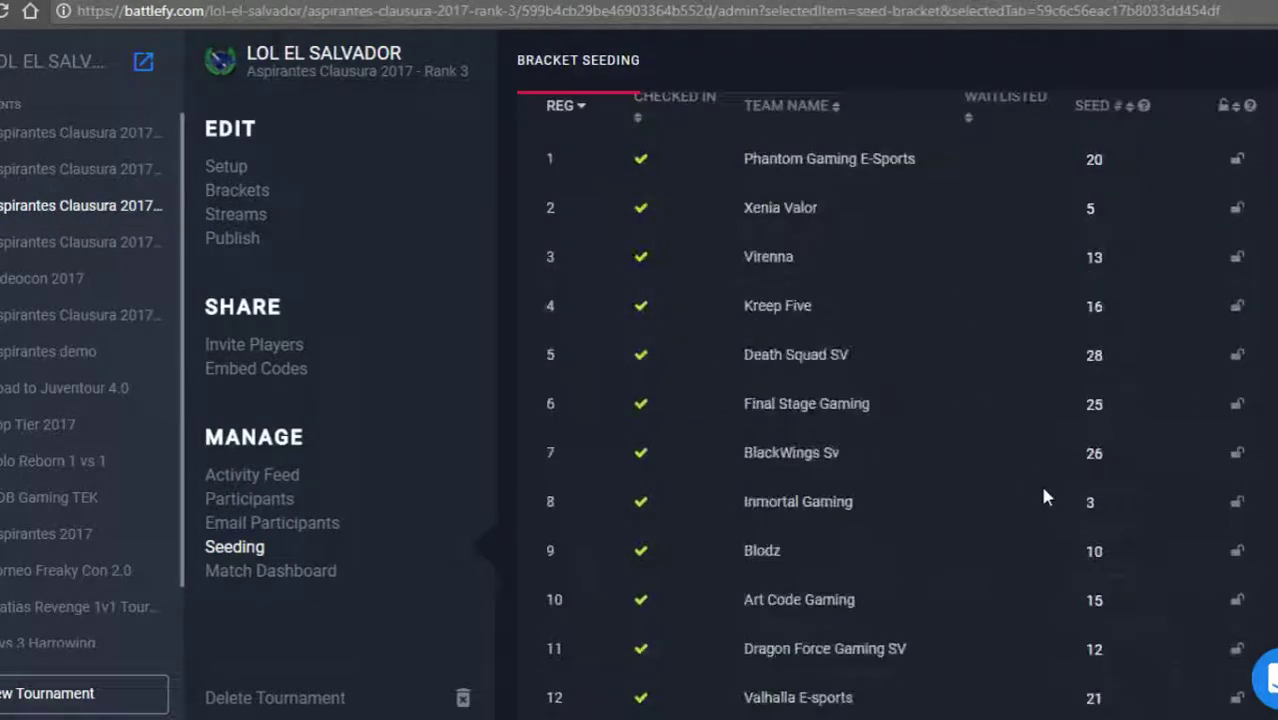
scroll(1043, 490, down, 8)
scroll(1043, 490, up, 6)
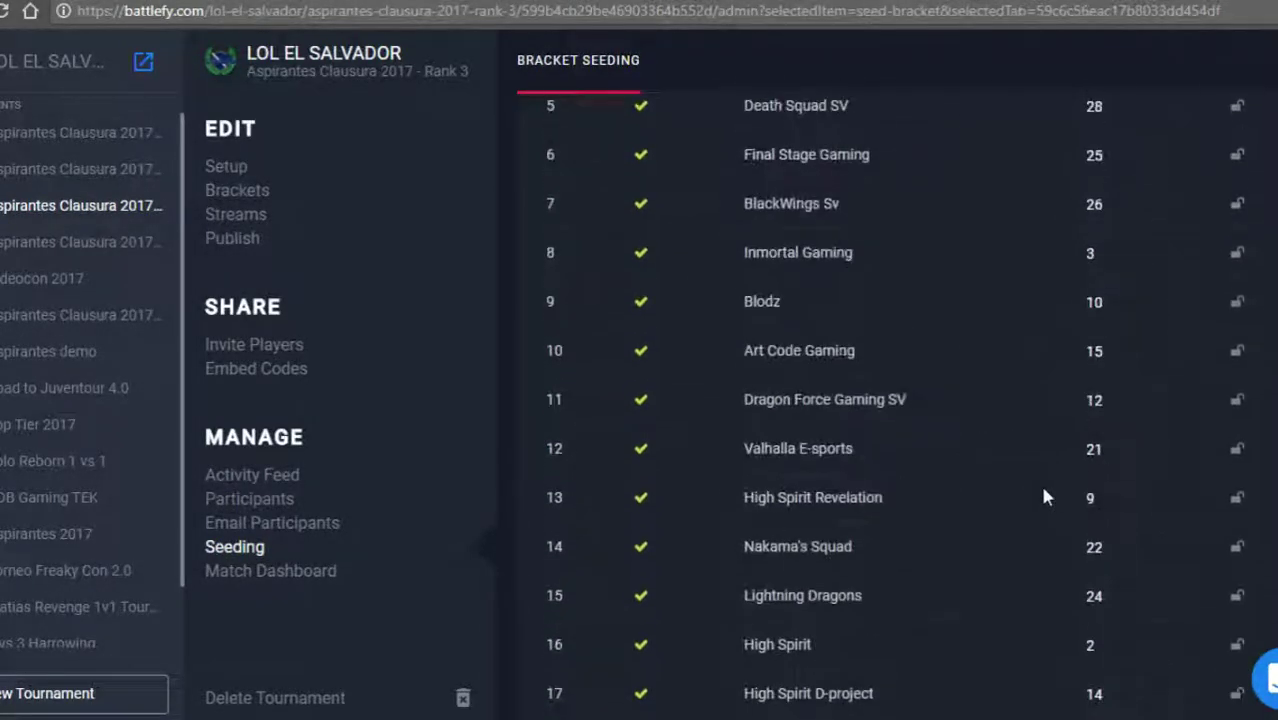
Repeat the random auto-seed with all 29 teams and review the new seed numbers in the table
scroll(1043, 490, up, 6)
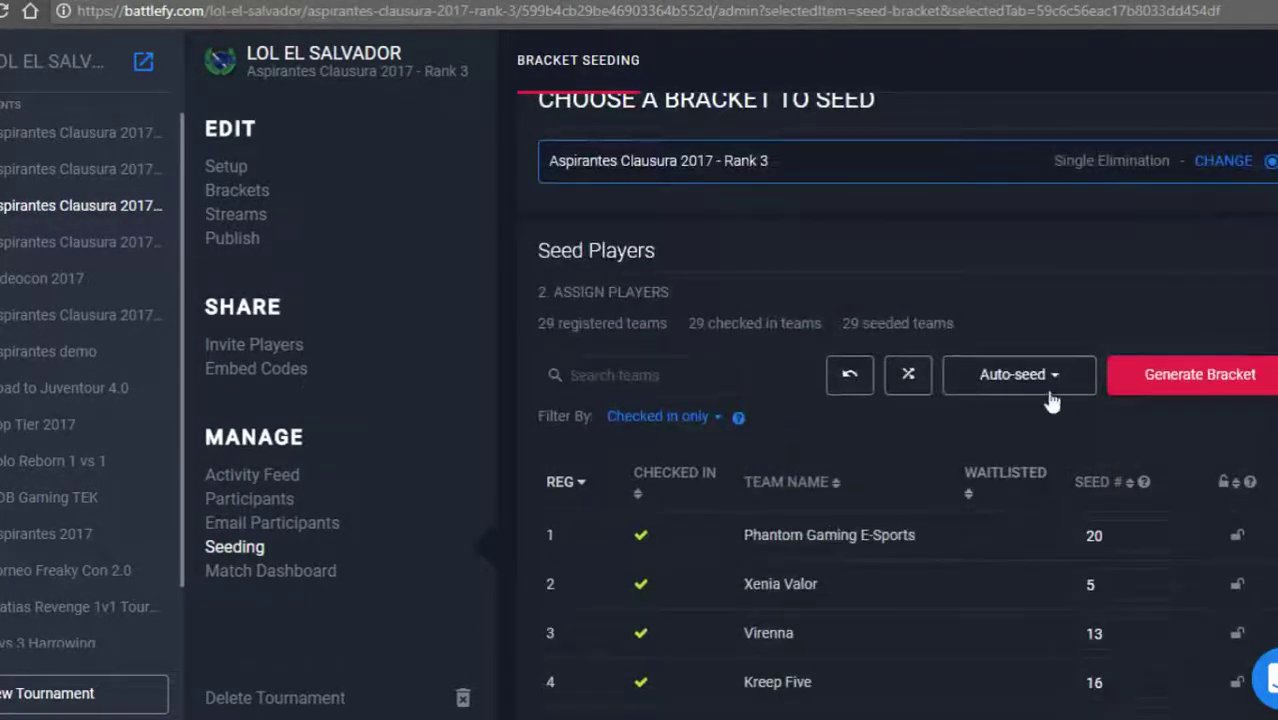
click(1058, 380)
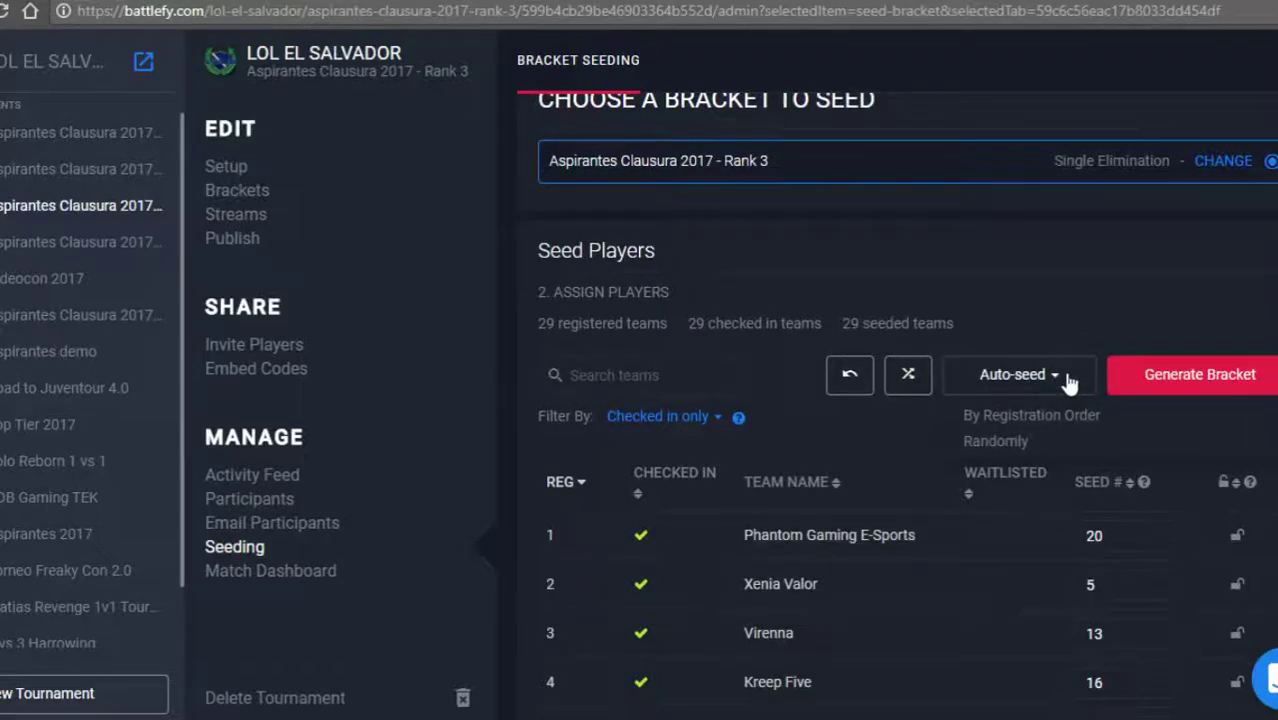
click(990, 450)
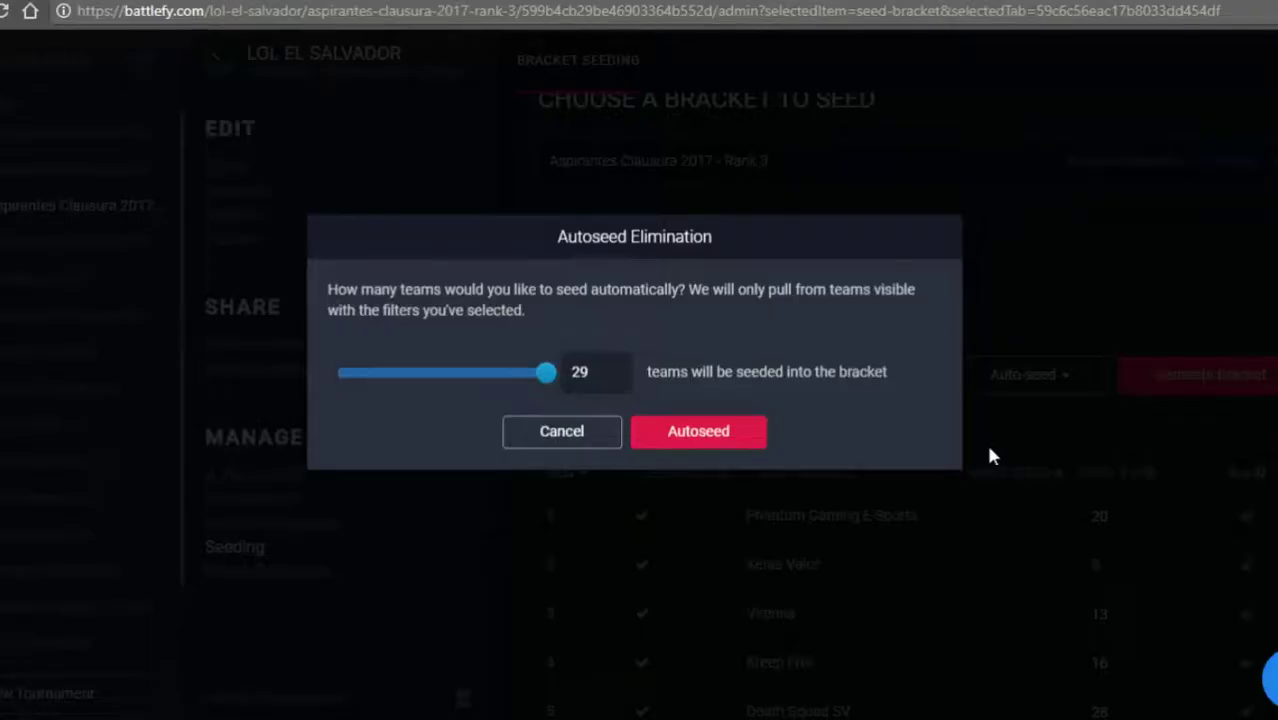
click(731, 434)
scroll(1040, 450, down, 2)
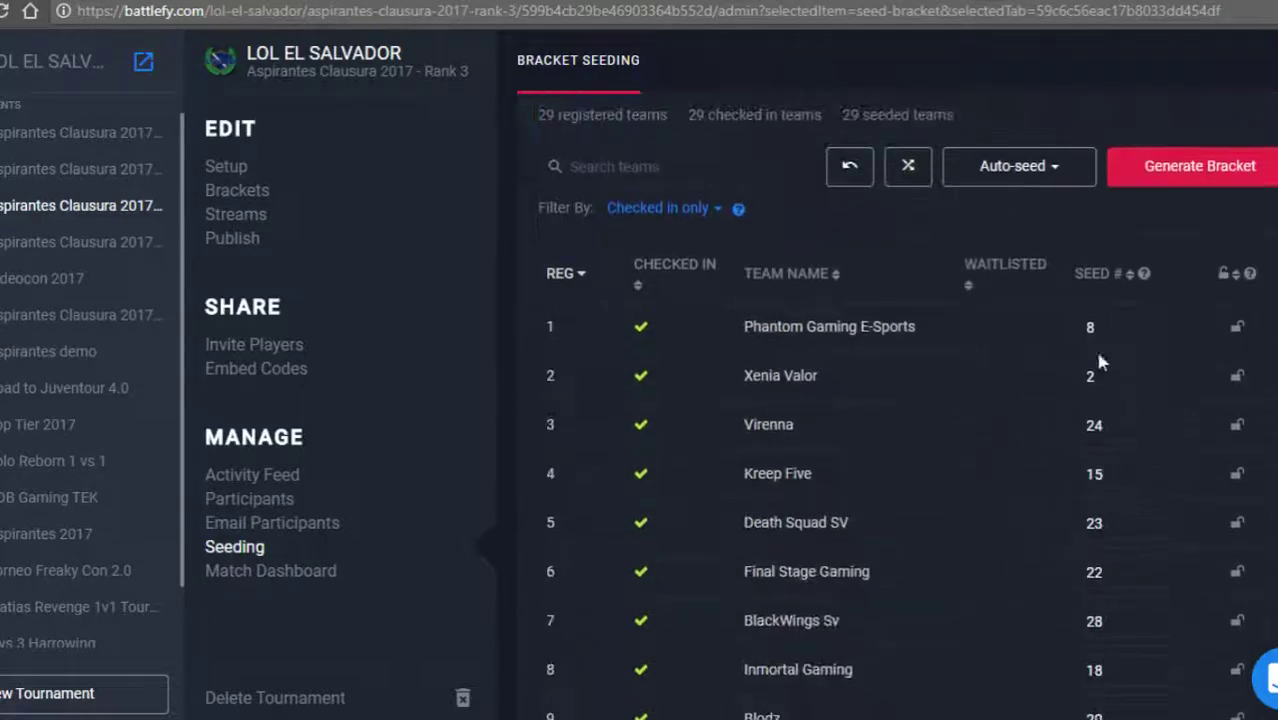
scroll(1040, 400, down, 5)
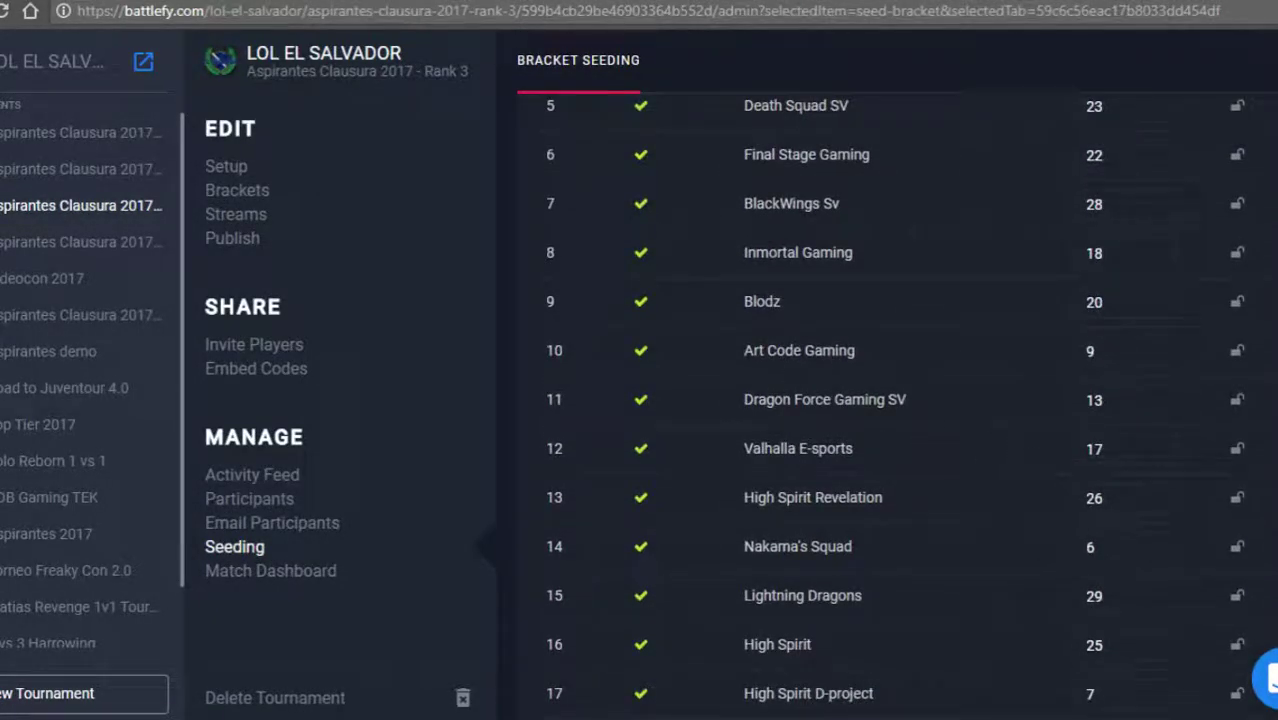
Review the remaining seed numbers and run the random auto-seed once more with all 29 teams
scroll(935, 365, down, 5)
scroll(960, 363, down, 2)
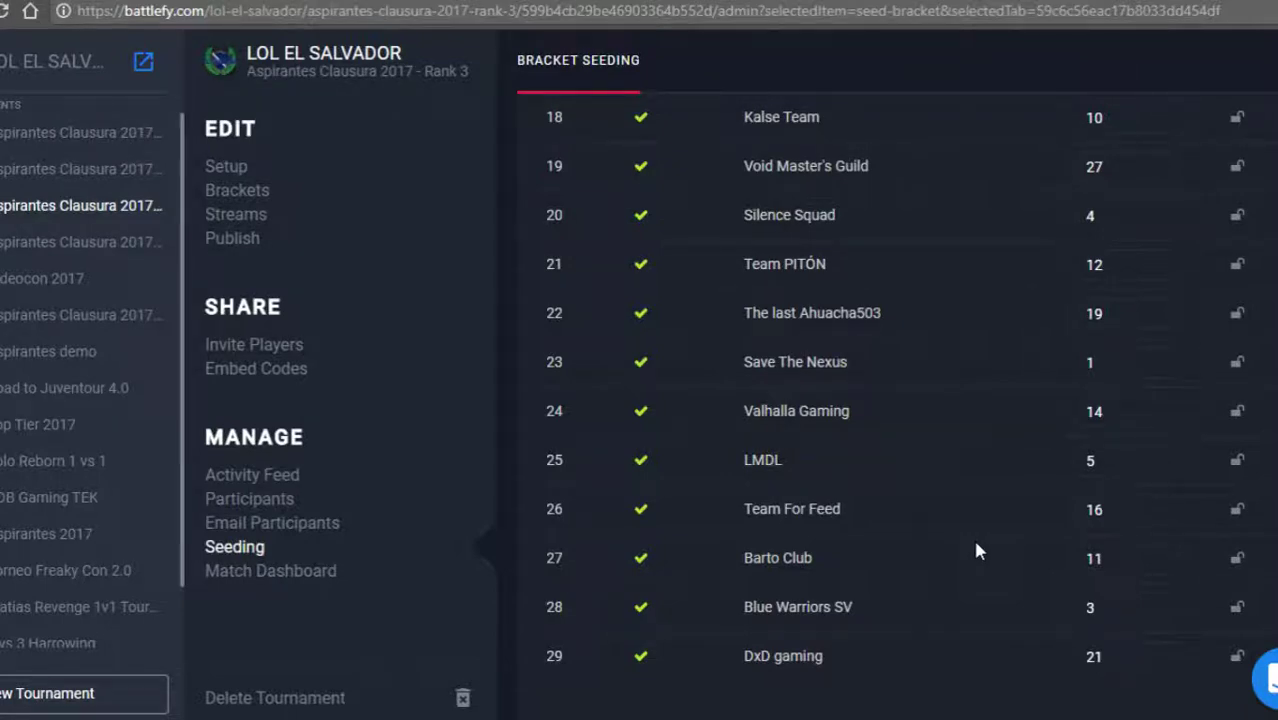
scroll(978, 551, up, 13)
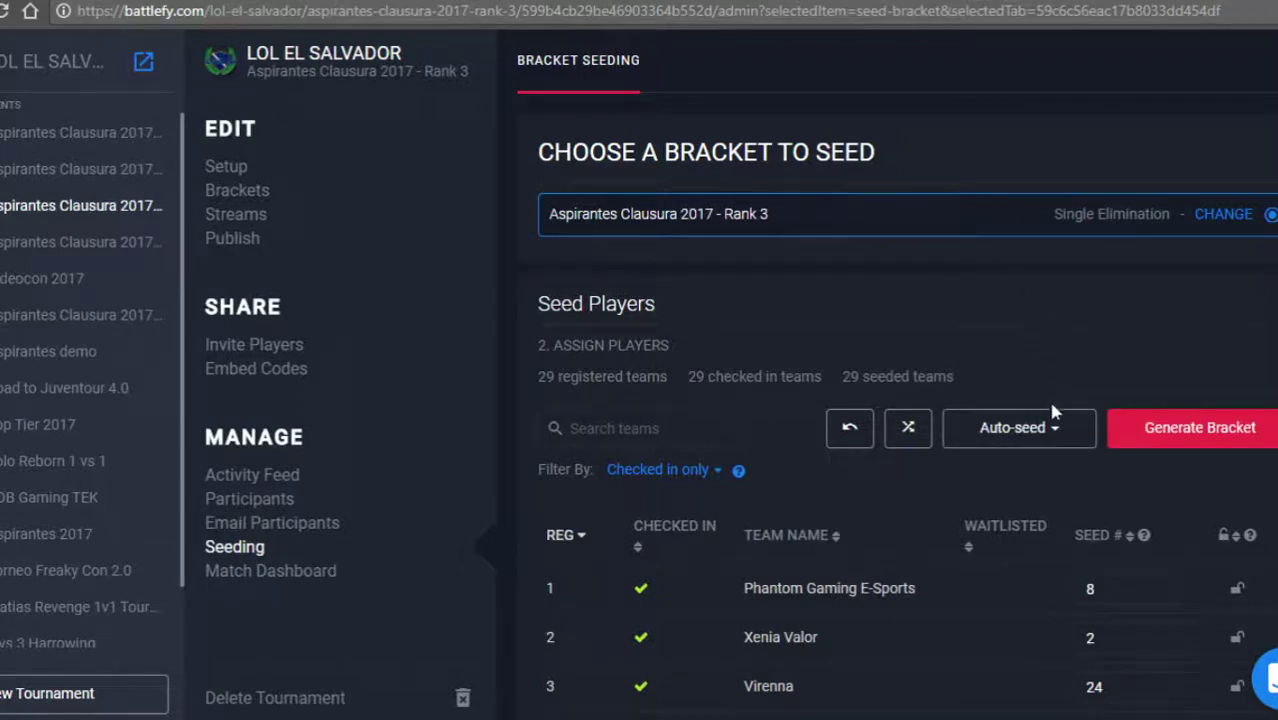
click(1028, 428)
click(1008, 496)
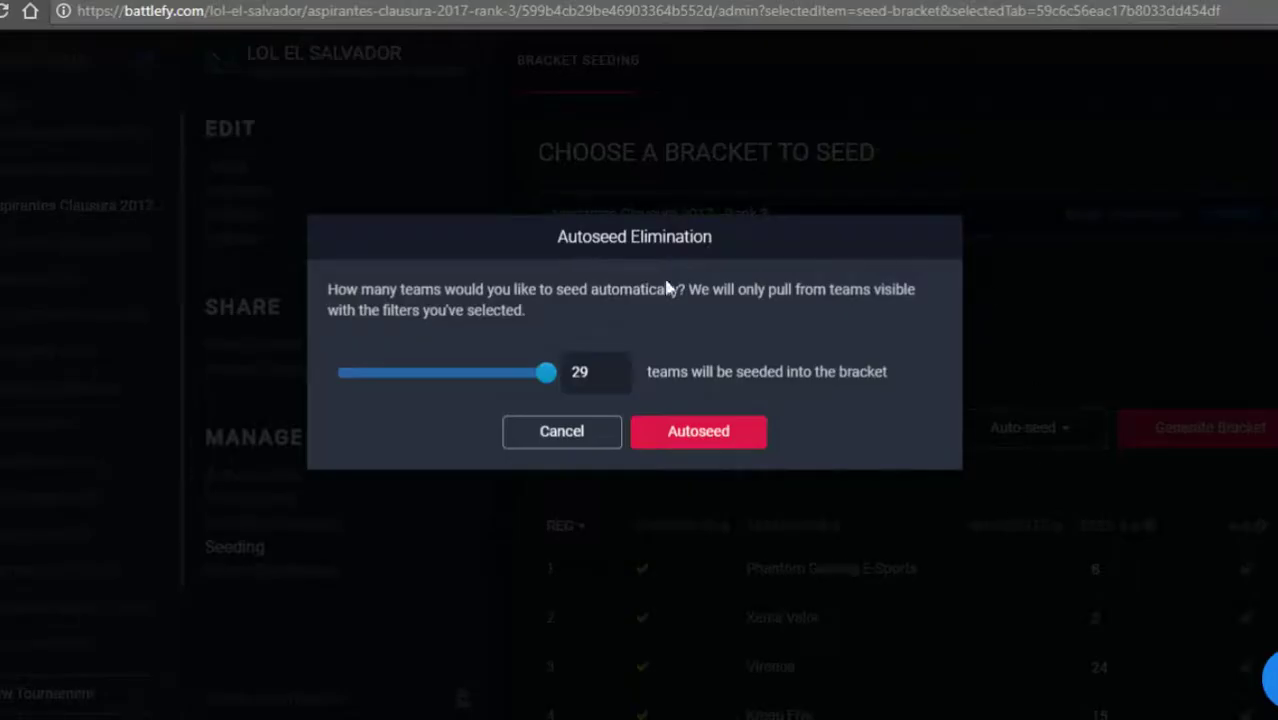
click(733, 440)
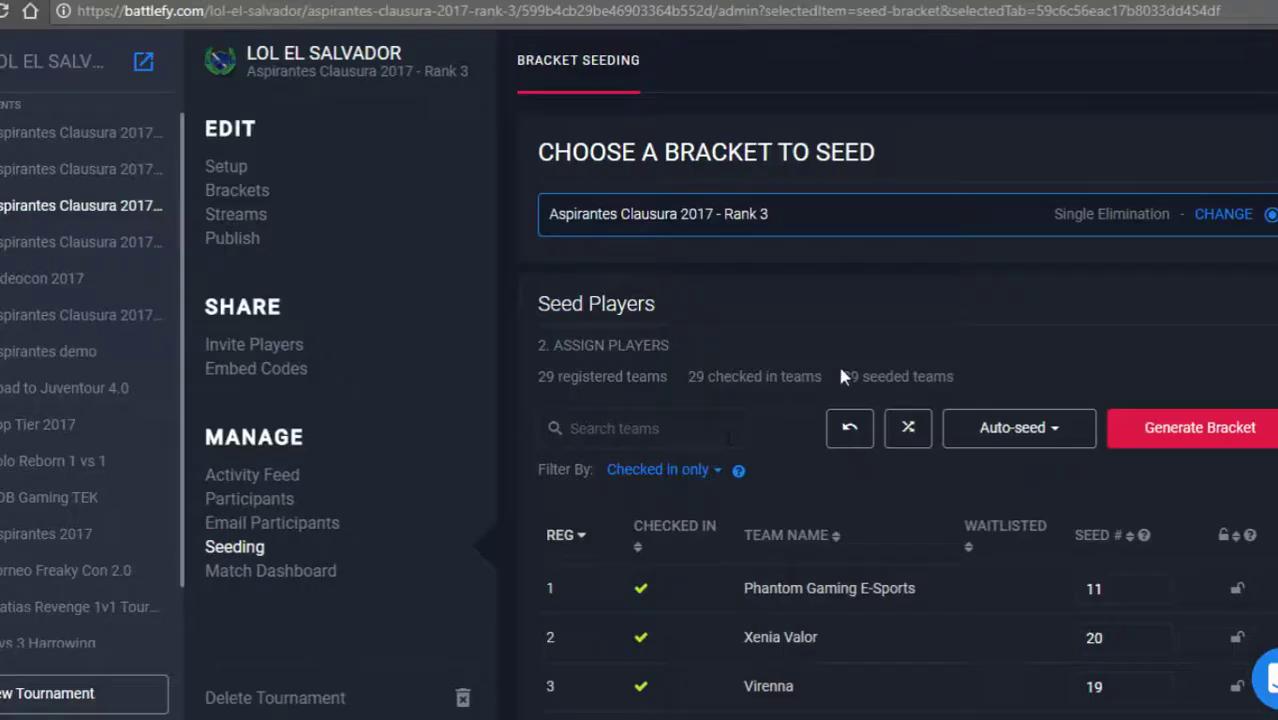
Generate the bracket from the 29 seeded teams and open it in fullscreen view
click(1200, 430)
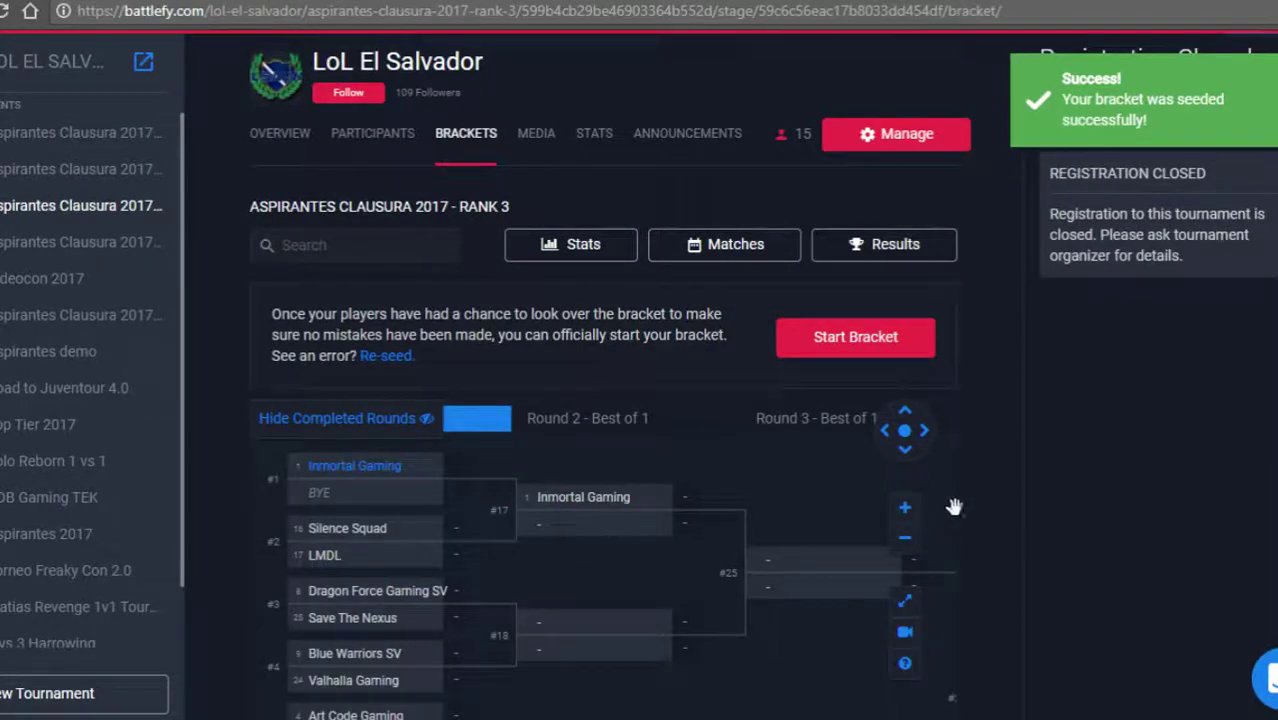
click(908, 602)
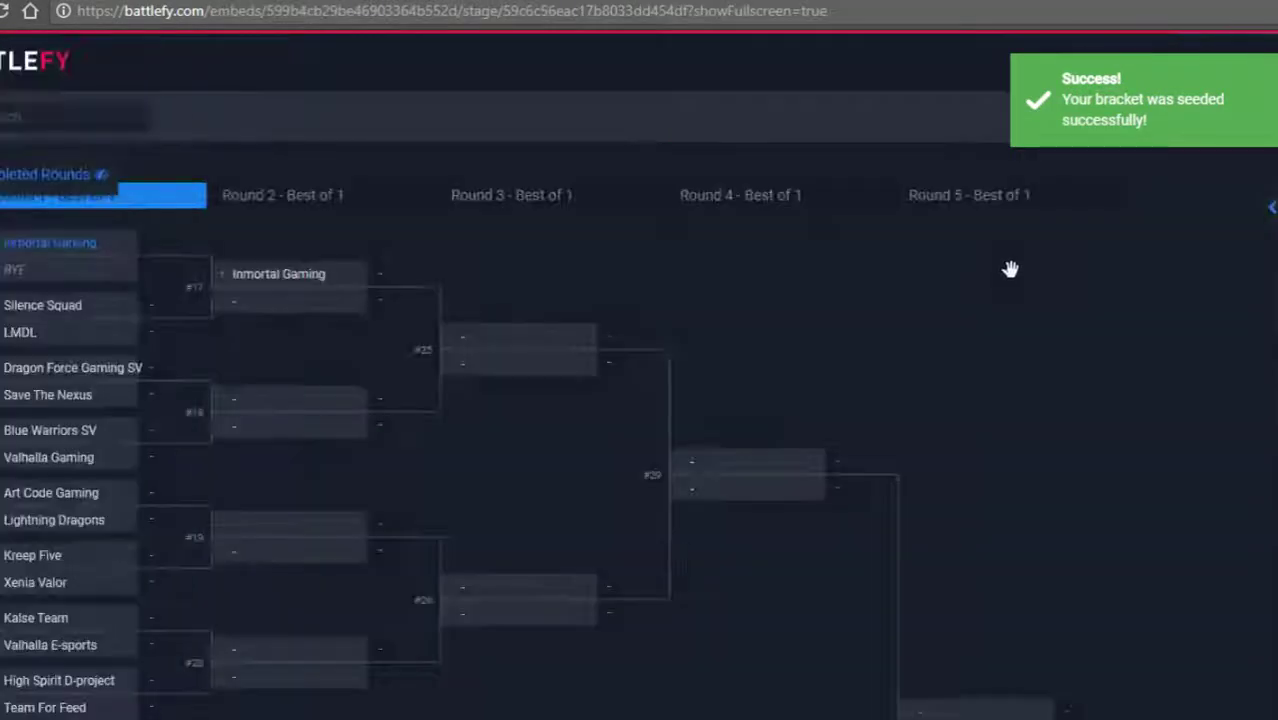
Examine the Round 1 matchups and byes from the first match to the last in the generated bracket
drag(668, 529, 502, 483)
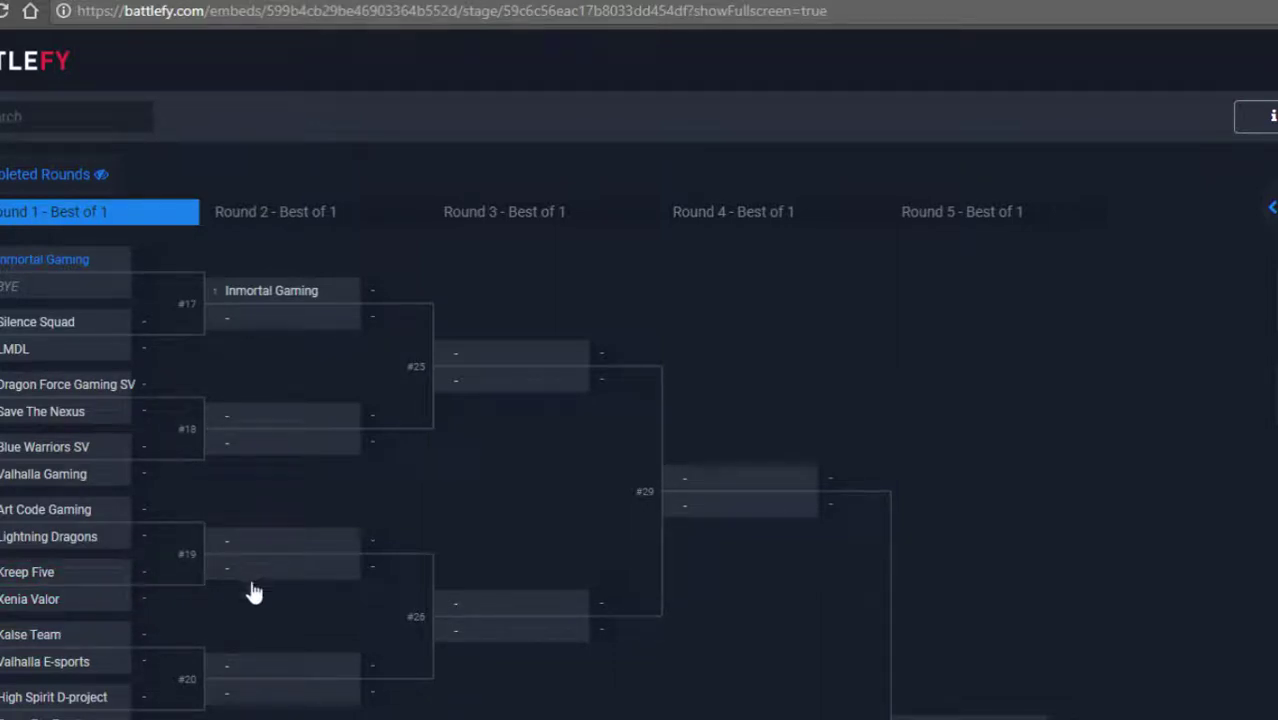
drag(245, 600, 250, 480)
drag(243, 662, 245, 497)
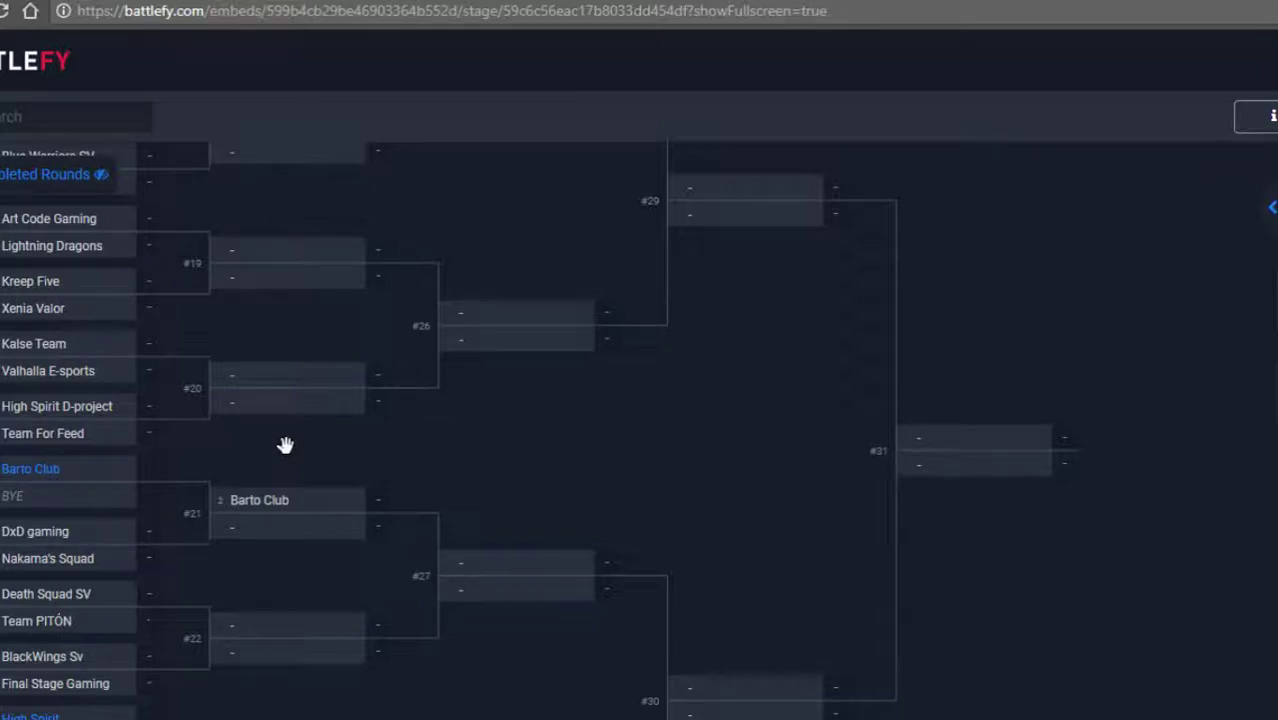
drag(271, 582, 277, 525)
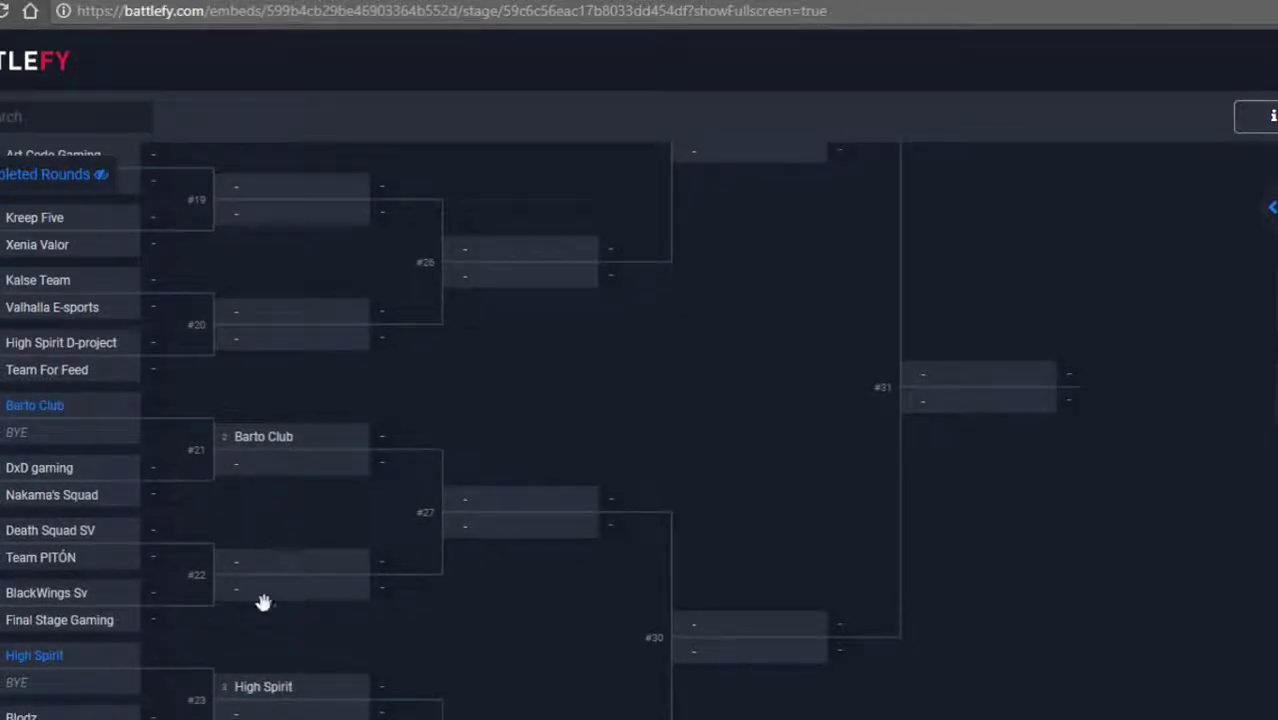
drag(260, 633, 282, 471)
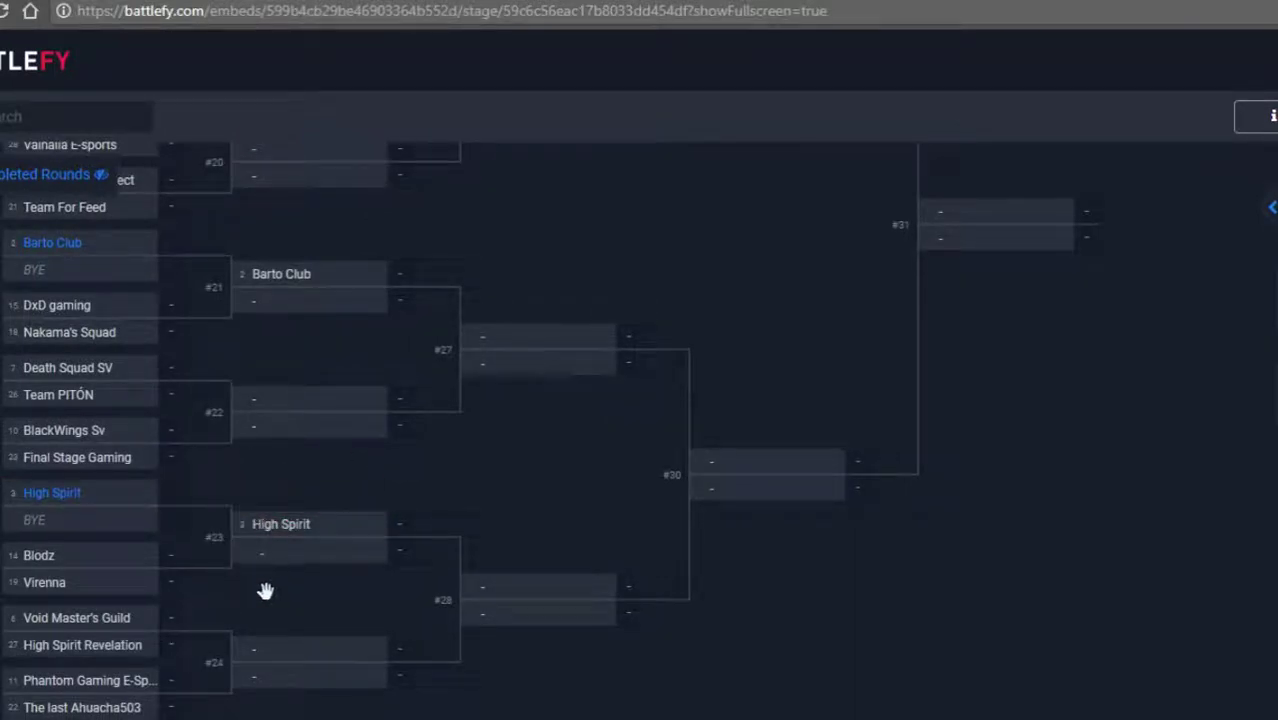
drag(300, 600, 294, 434)
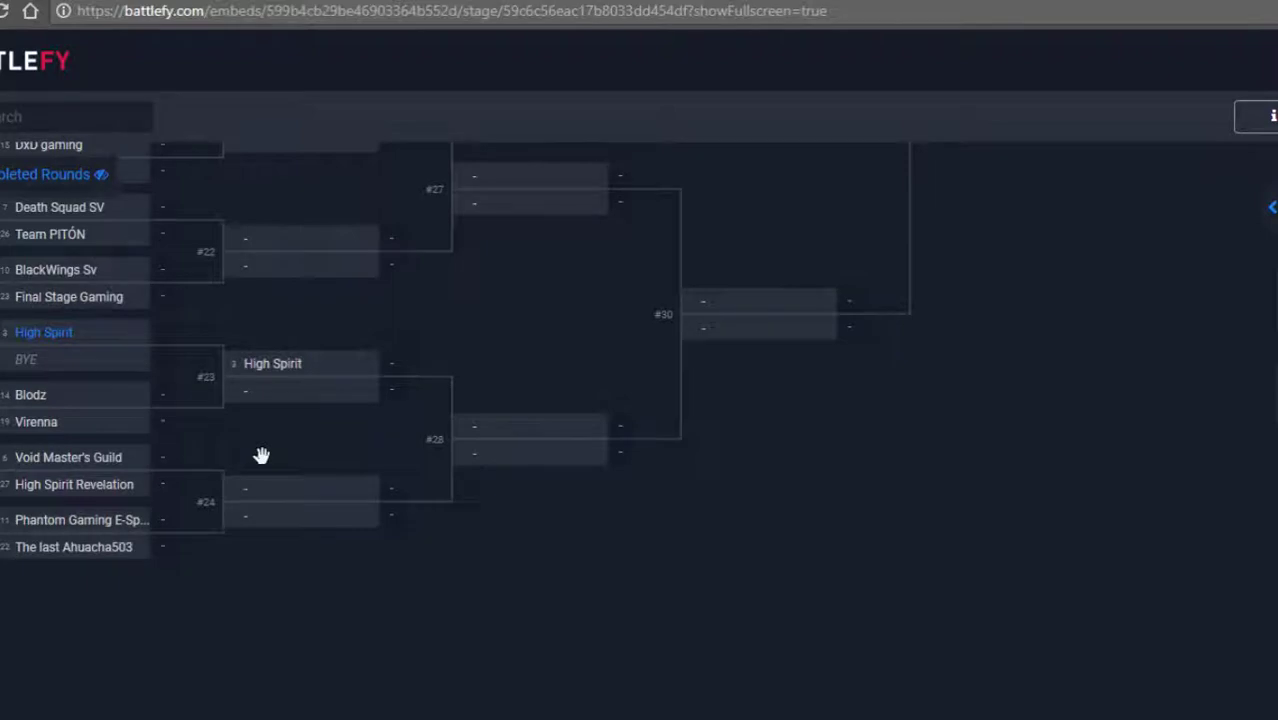
Look over the whole bracket again, checking the Round 1 pairings and how they feed into the following rounds
scroll(365, 288, up, 3)
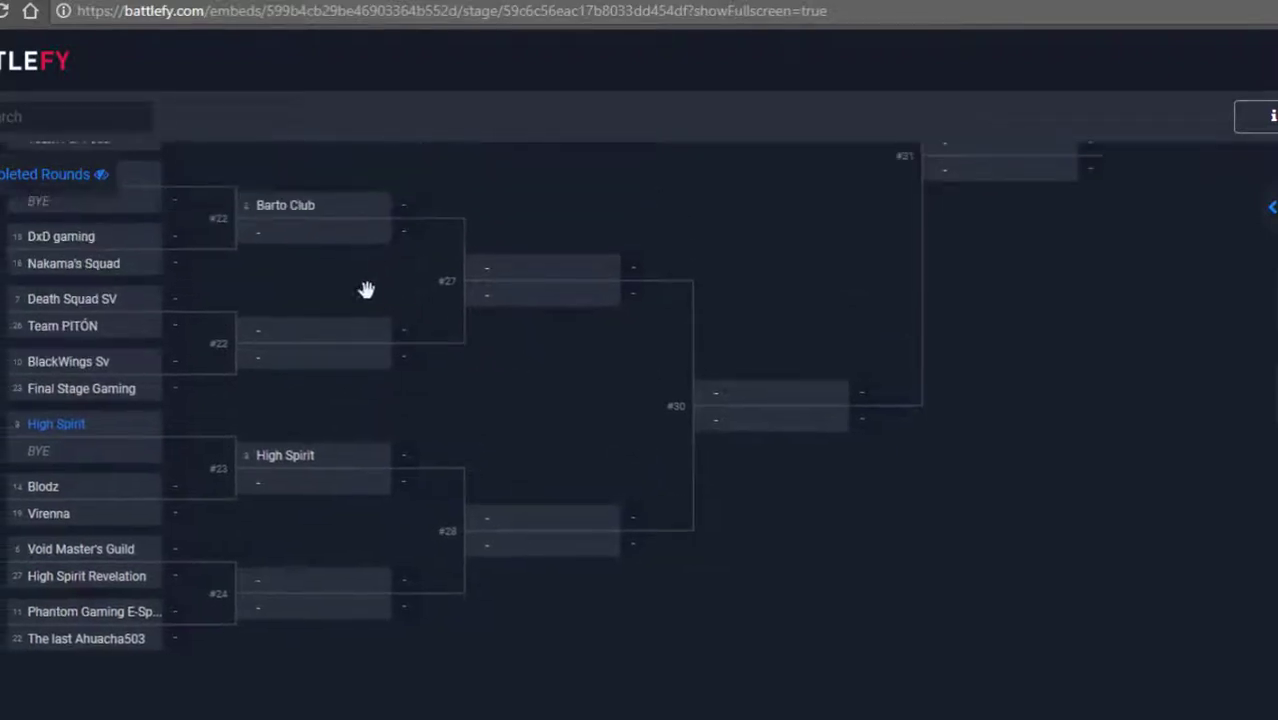
scroll(305, 251, up, 3)
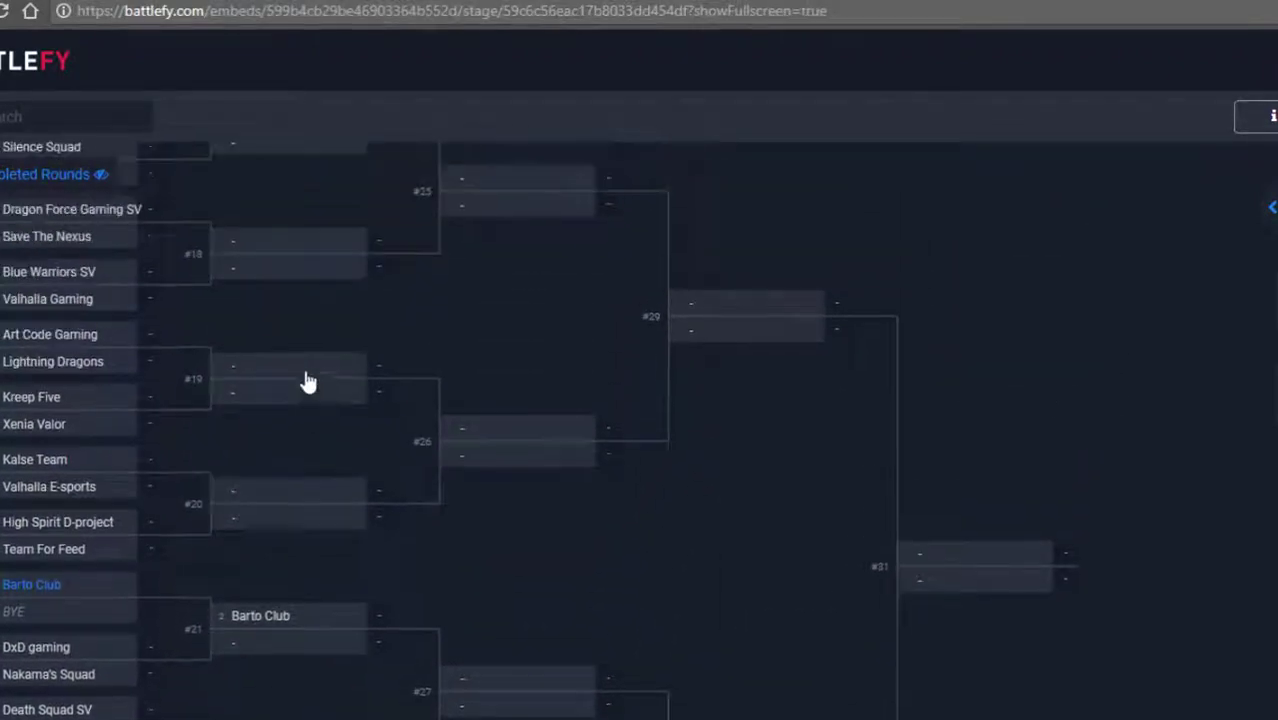
scroll(308, 230, up, 2)
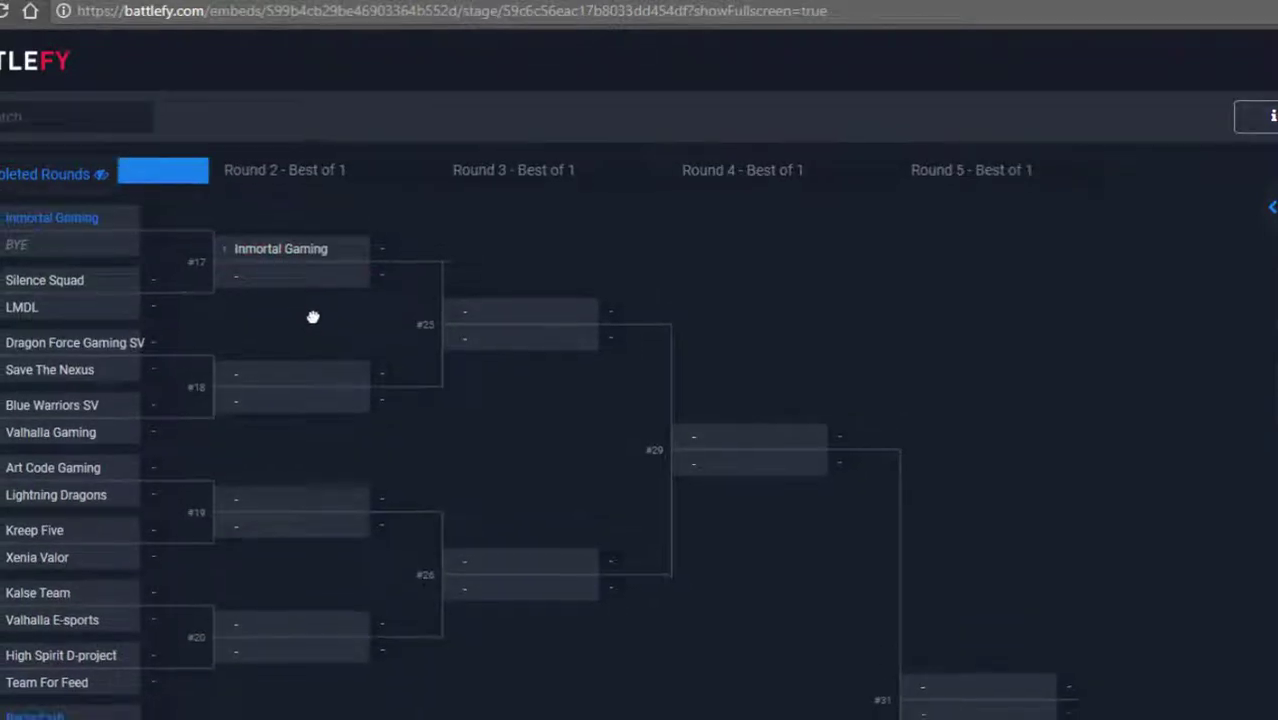
scroll(313, 320, down, 2)
scroll(318, 448, down, 5)
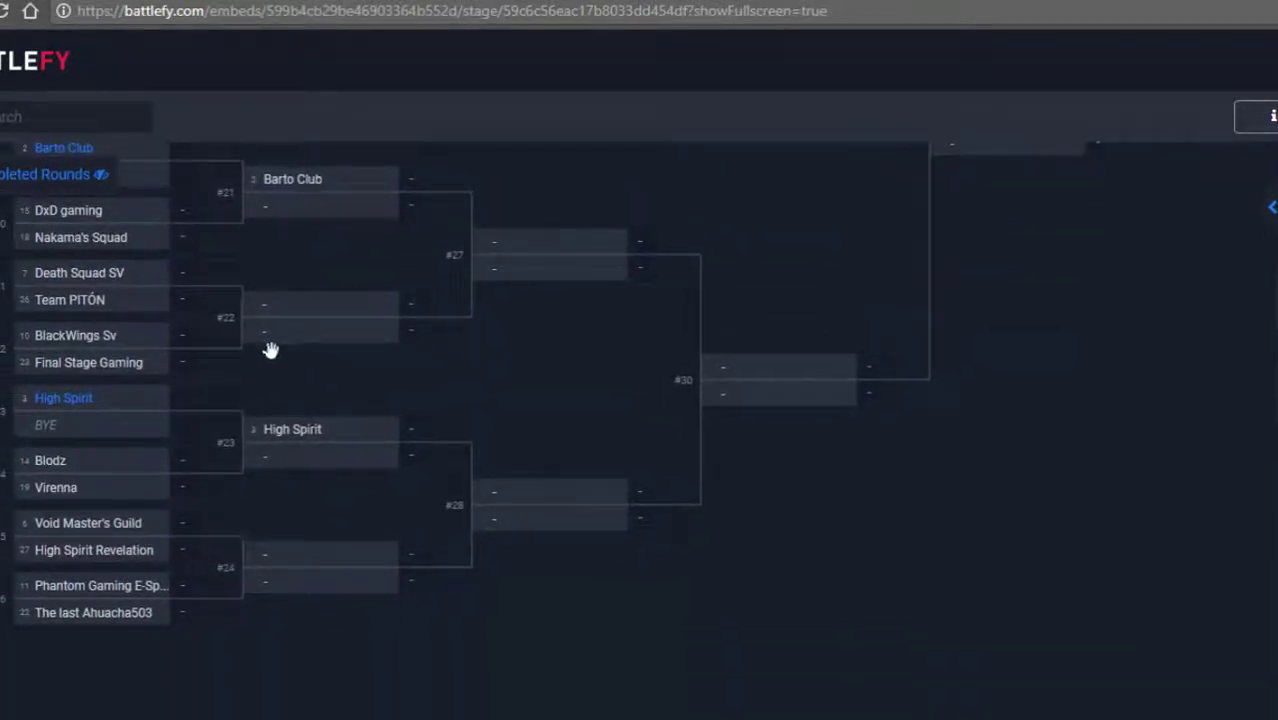
scroll(304, 330, up, 2)
scroll(302, 493, up, 6)
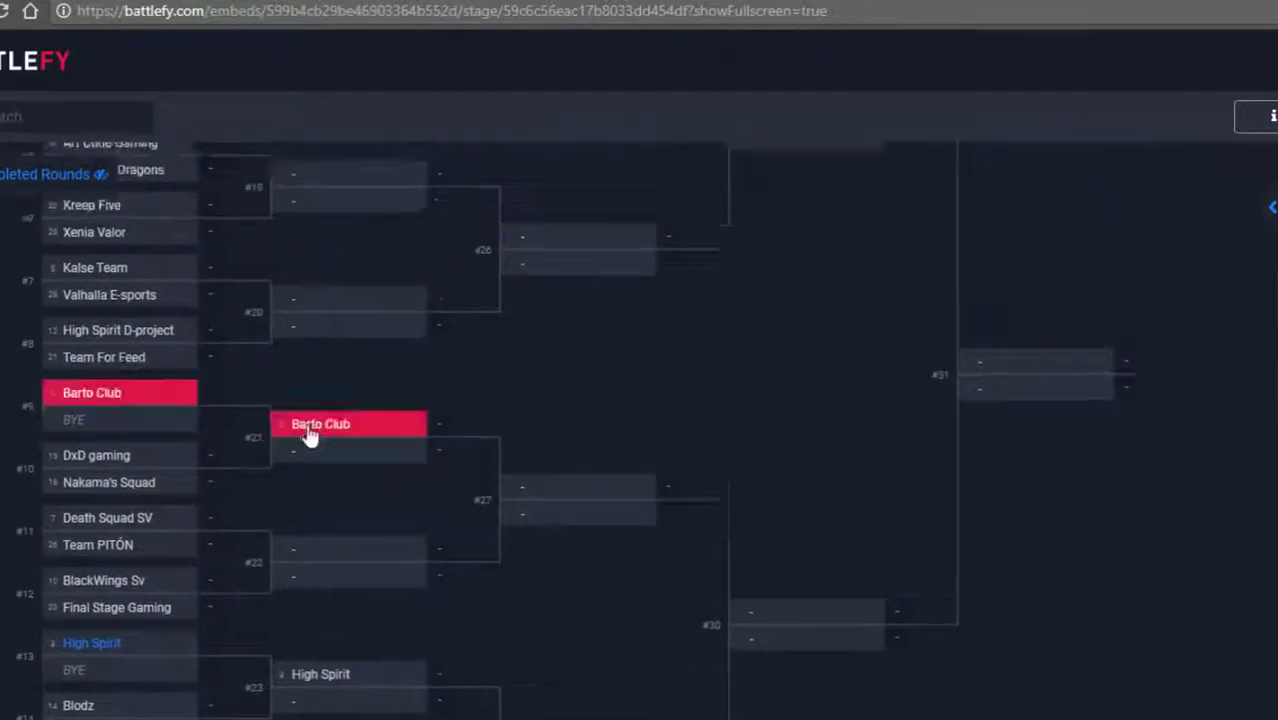
drag(260, 496, 255, 413)
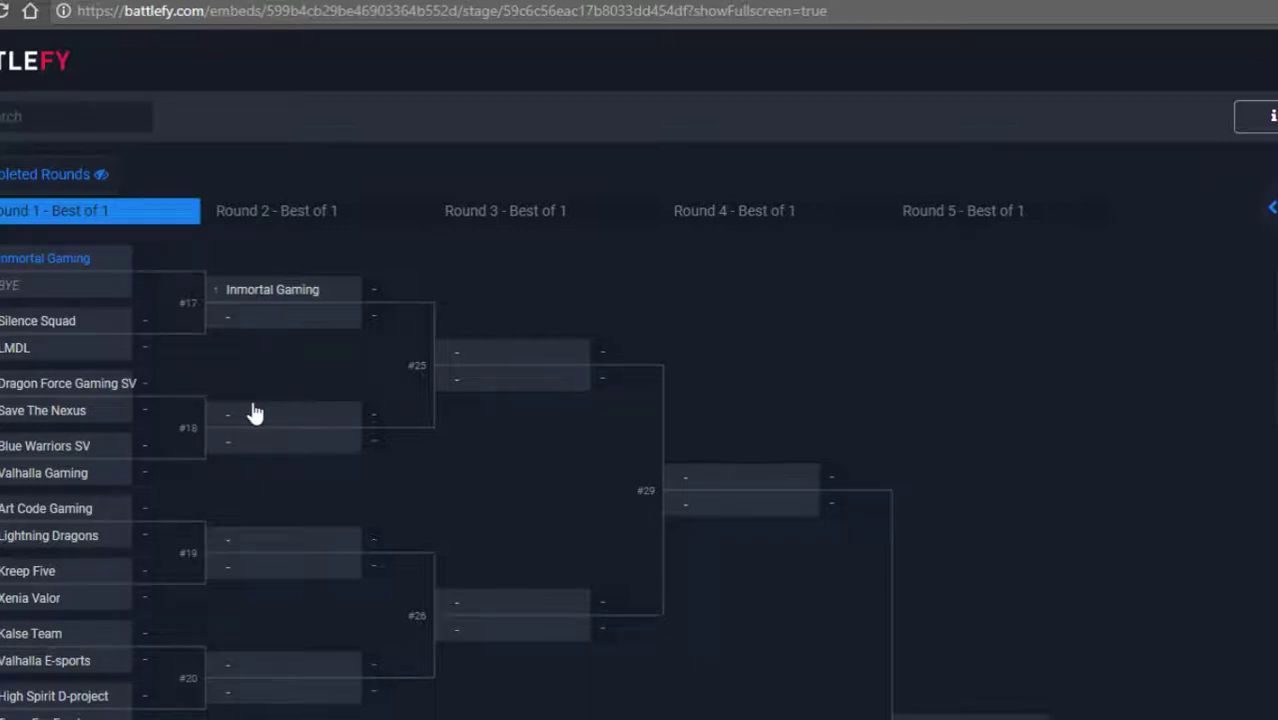
drag(251, 604, 249, 531)
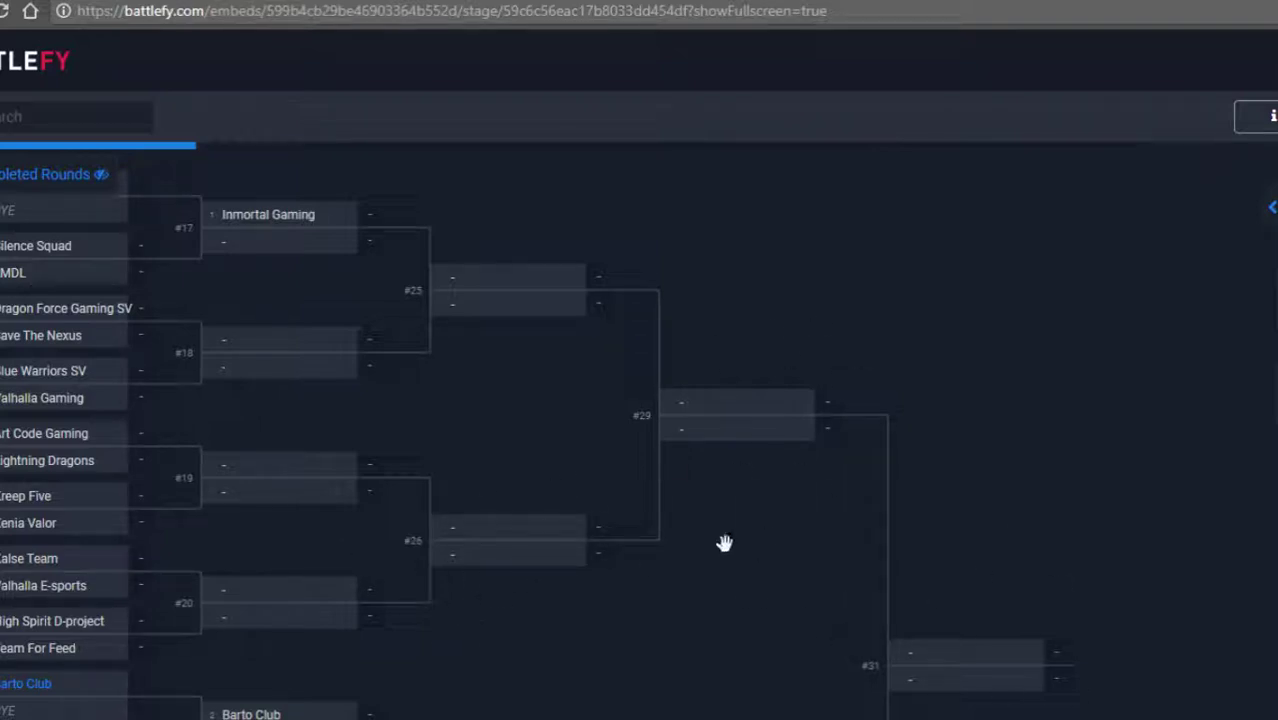
scroll(710, 451, down, 3)
scroll(693, 448, up, 5)
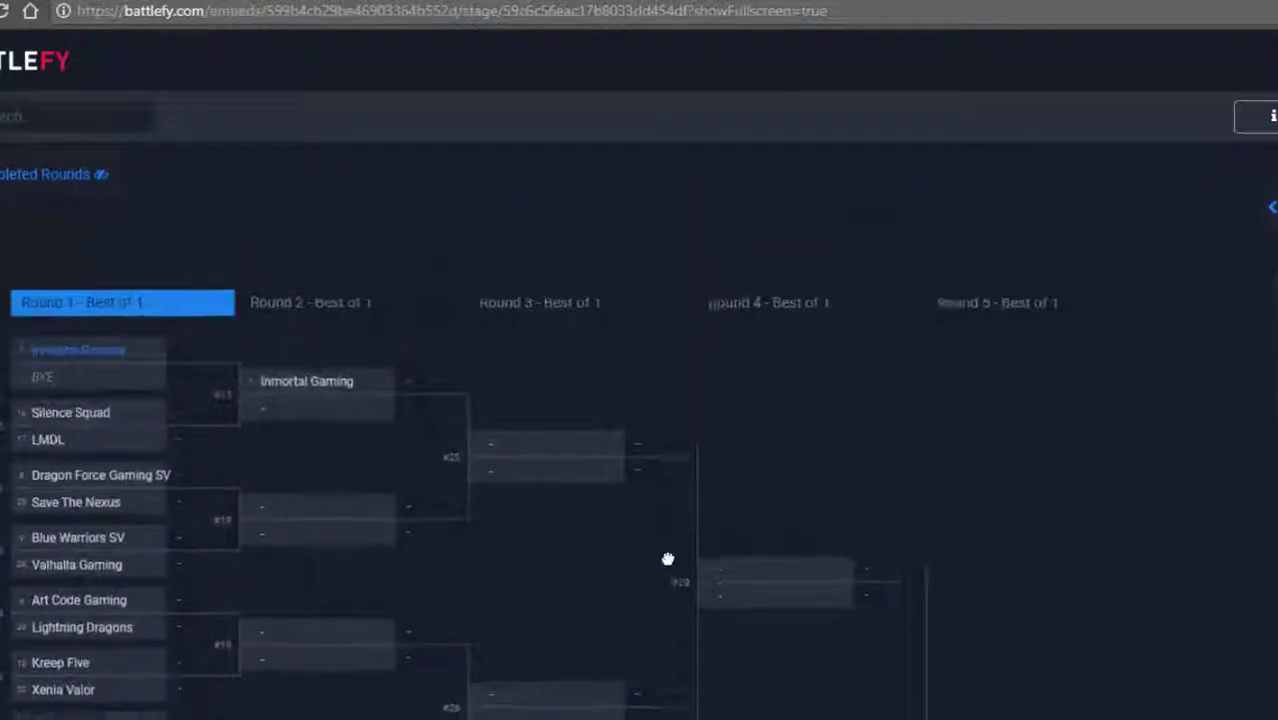
scroll(668, 558, down, 1)
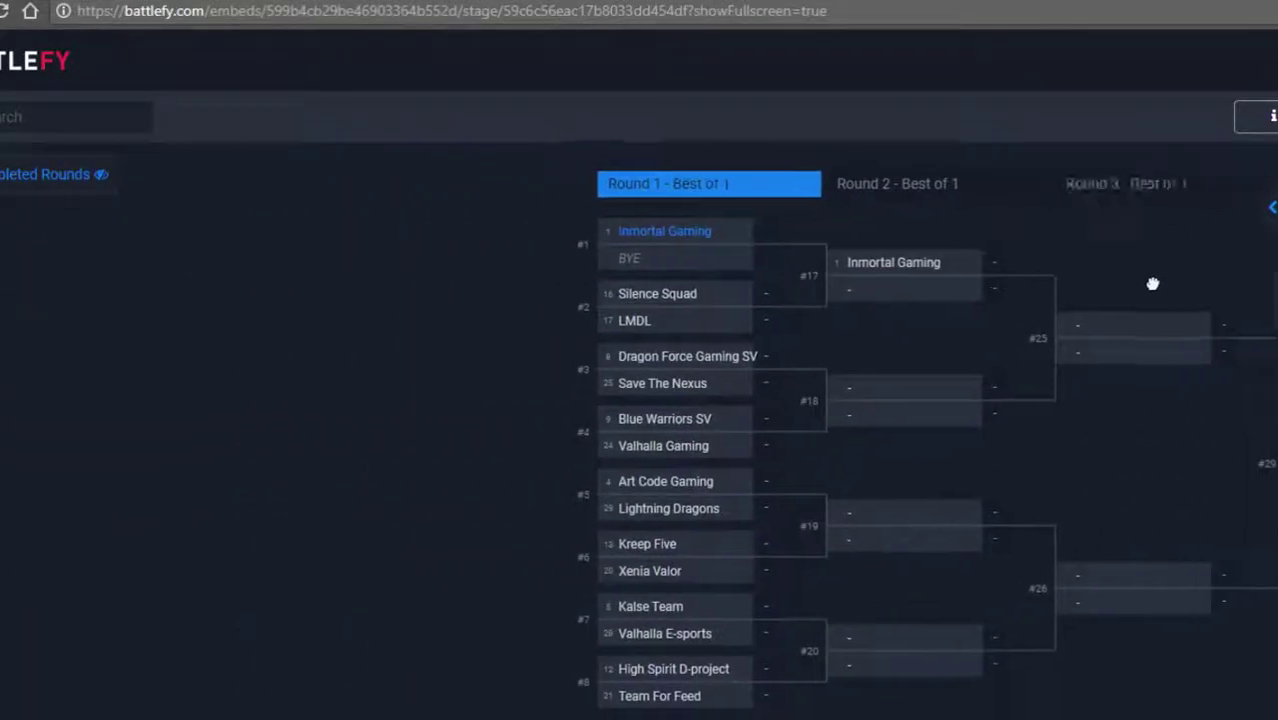